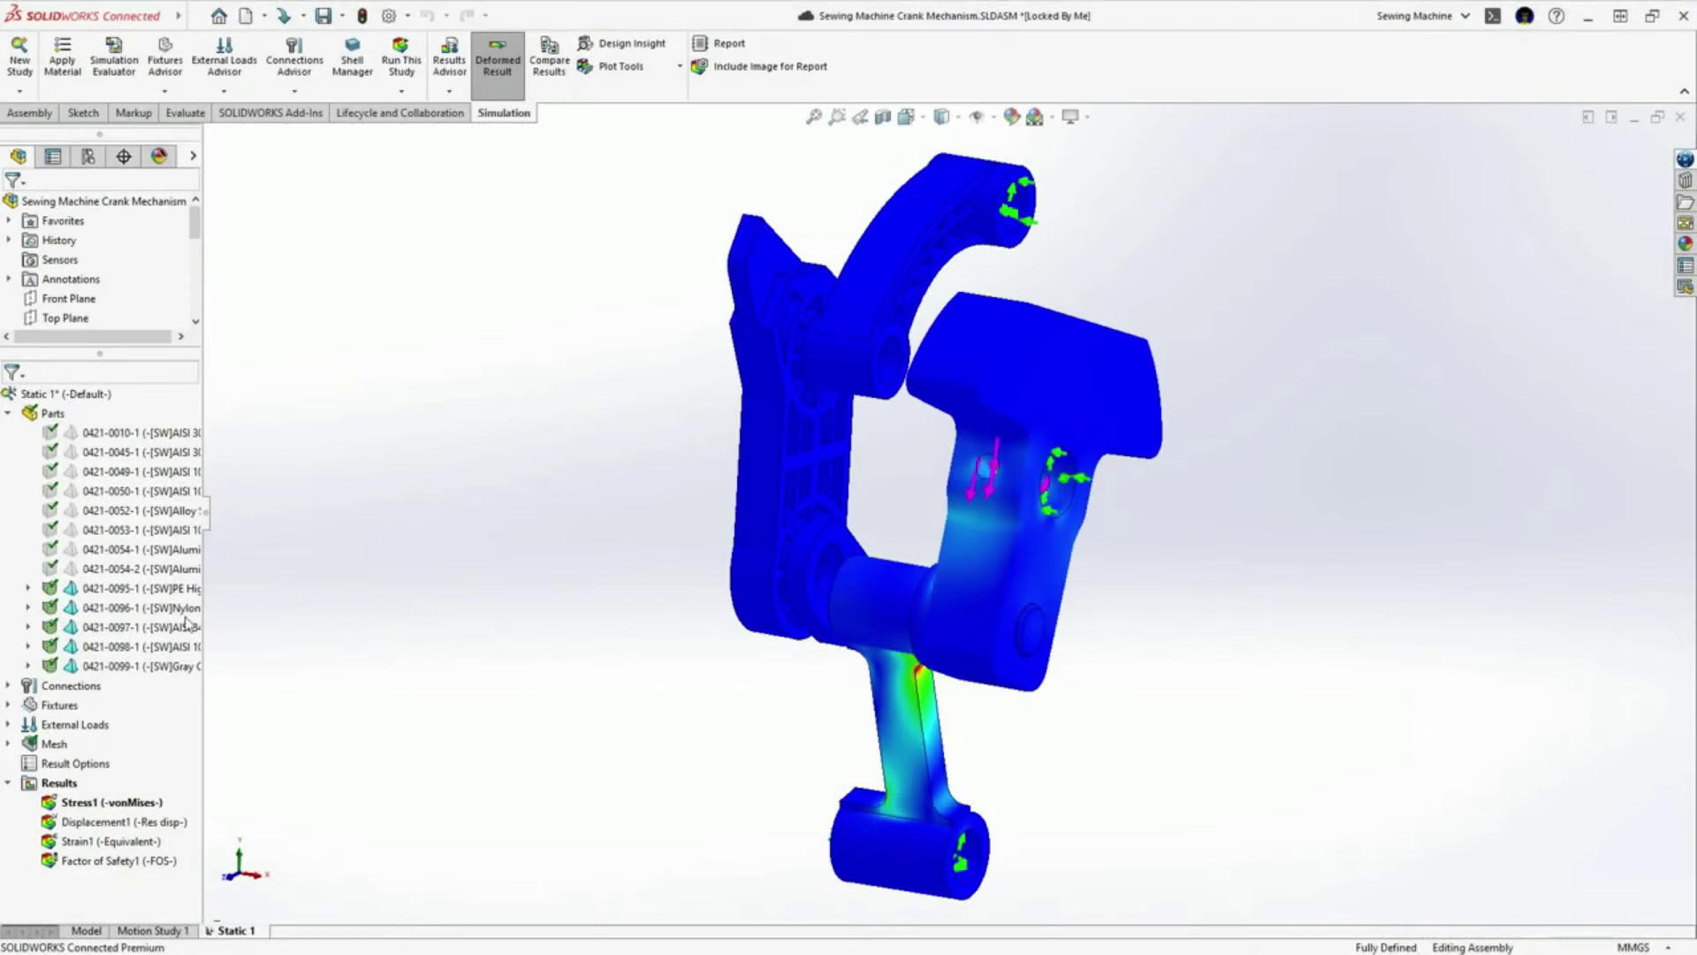
Open the material definition of study part 0421-0097-1 and inspect the Steel and Plastics categories of the Sewing Machine Materials library.
{"action": "right_click", "coordinate": [185, 621]}
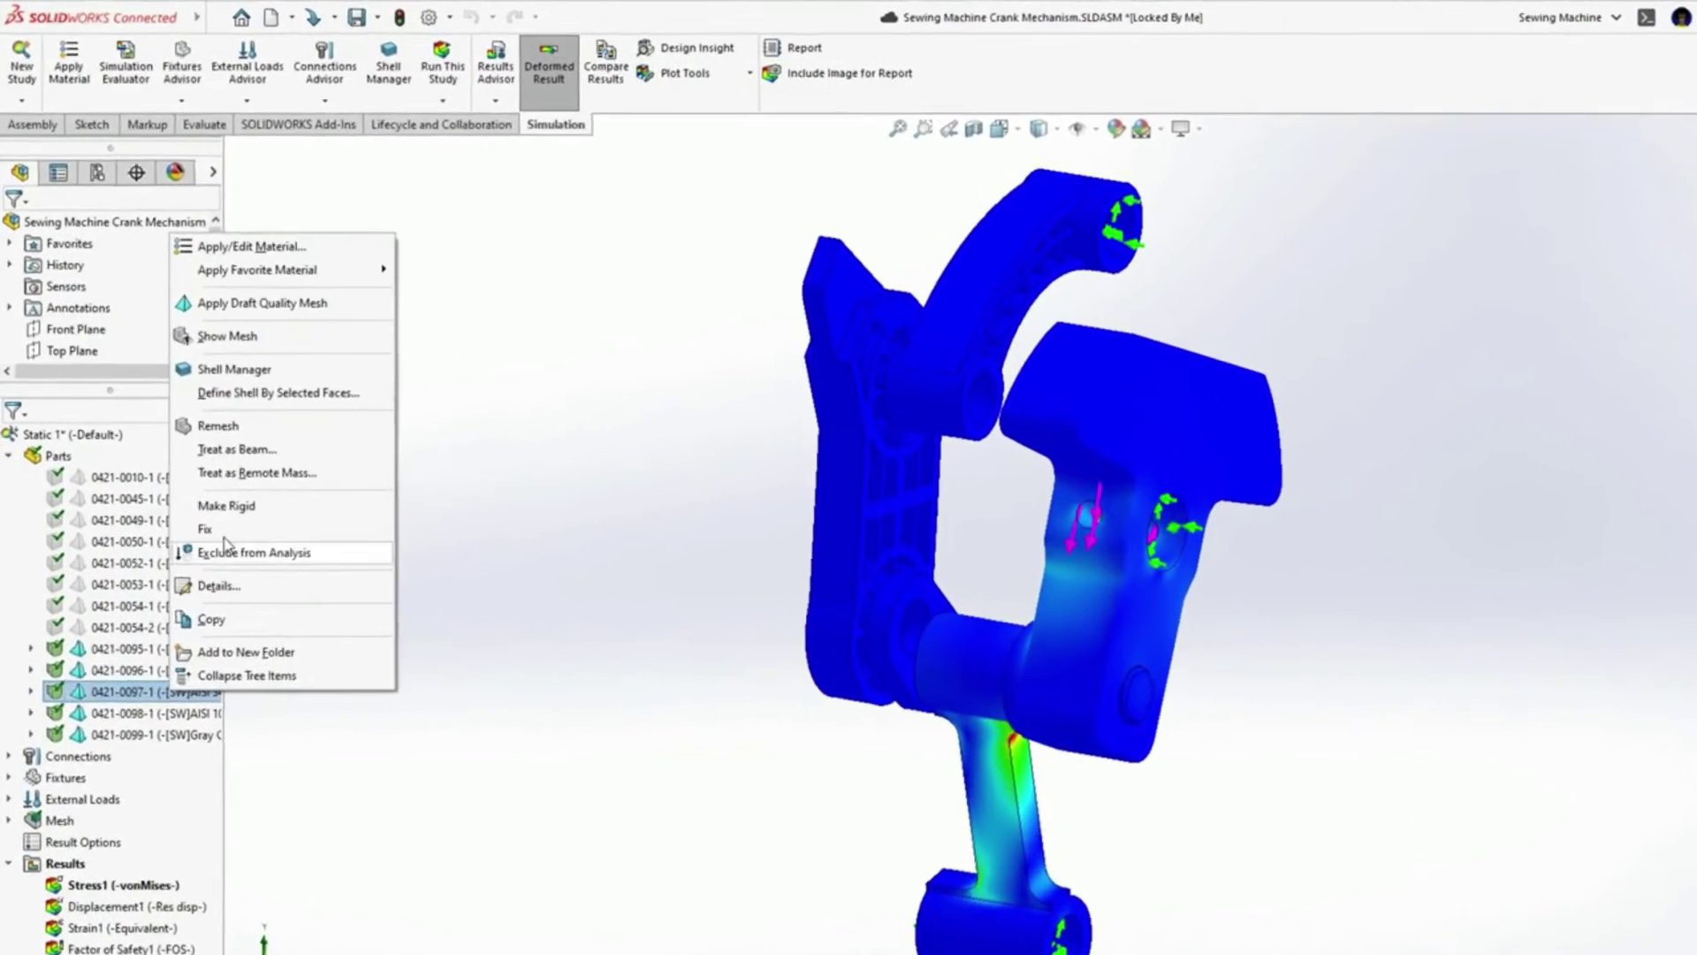
{"action": "left_click", "coordinate": [280, 228]}
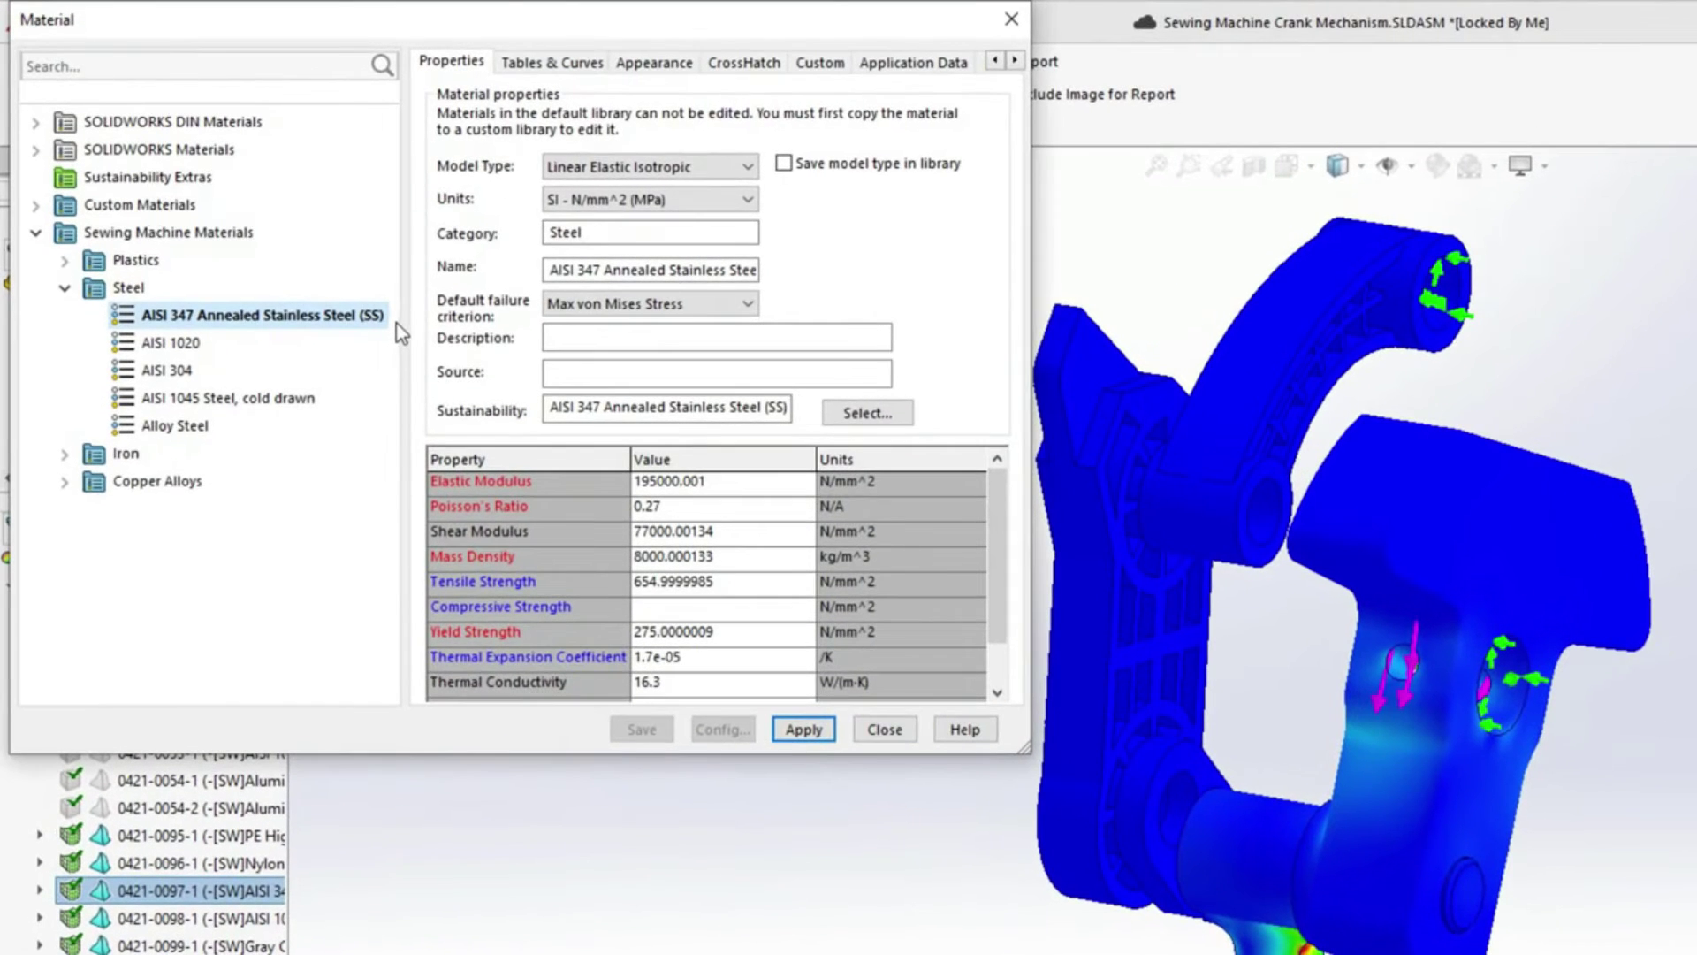
{"action": "left_click", "coordinate": [68, 261]}
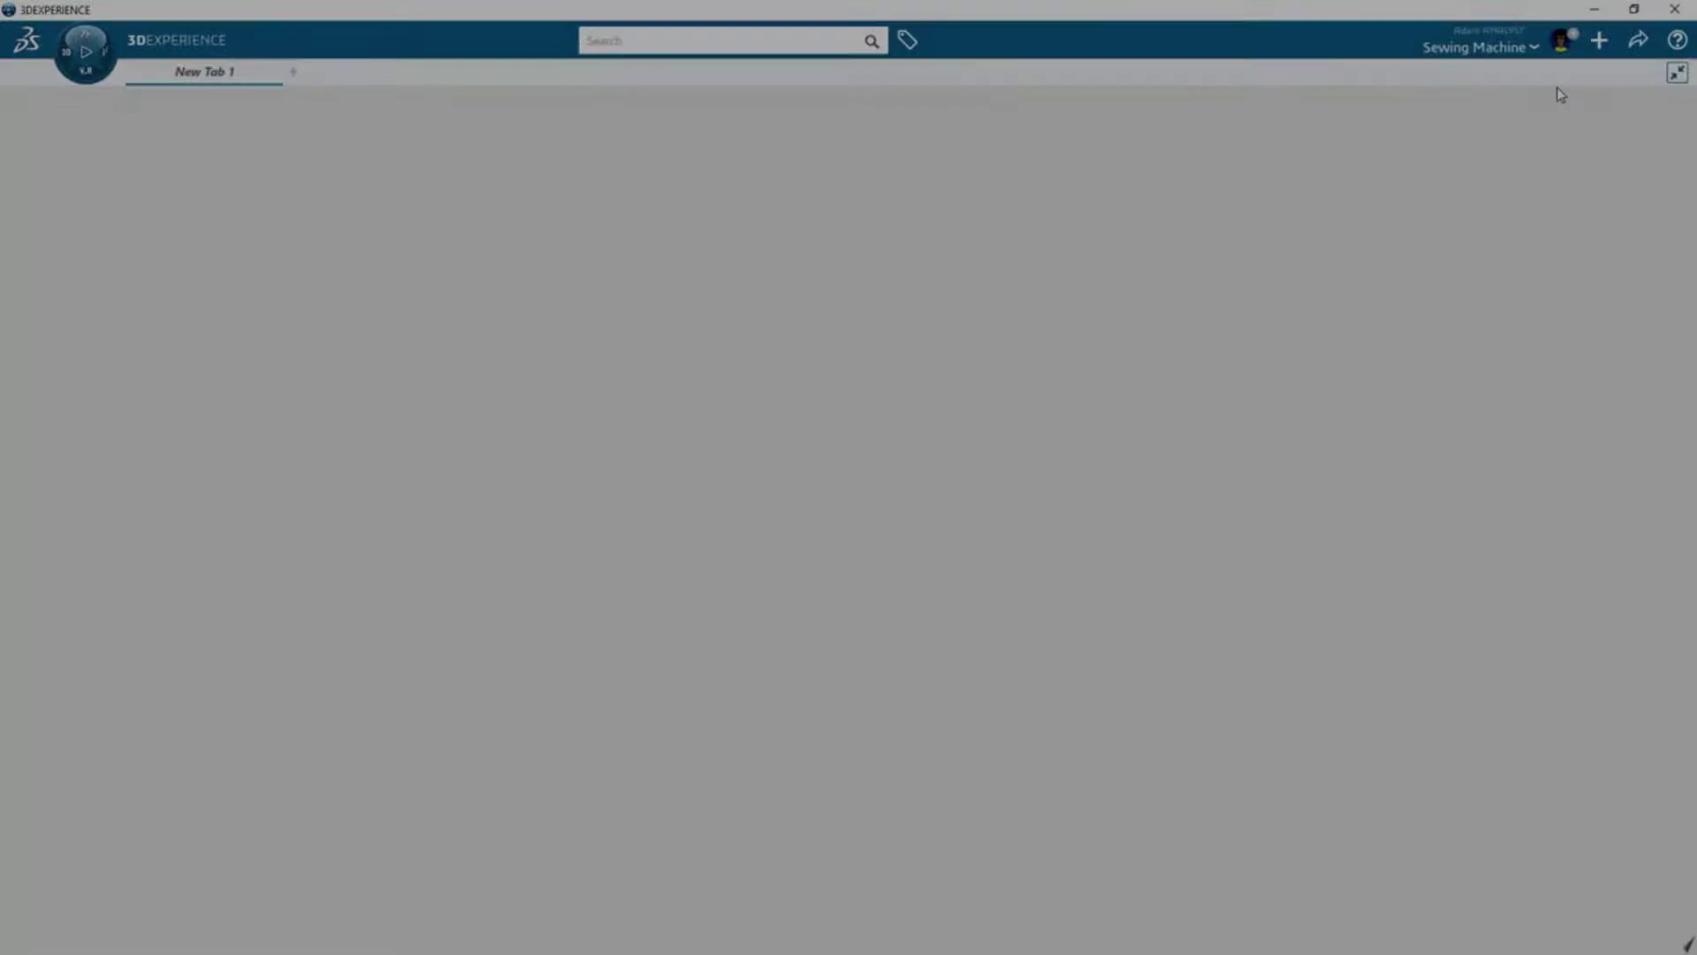
Switch to 3DEXPERIENCE and import the material library file Sewing Machine Materials.sldmat from disk.
{"action": "left_click", "coordinate": [1600, 44]}
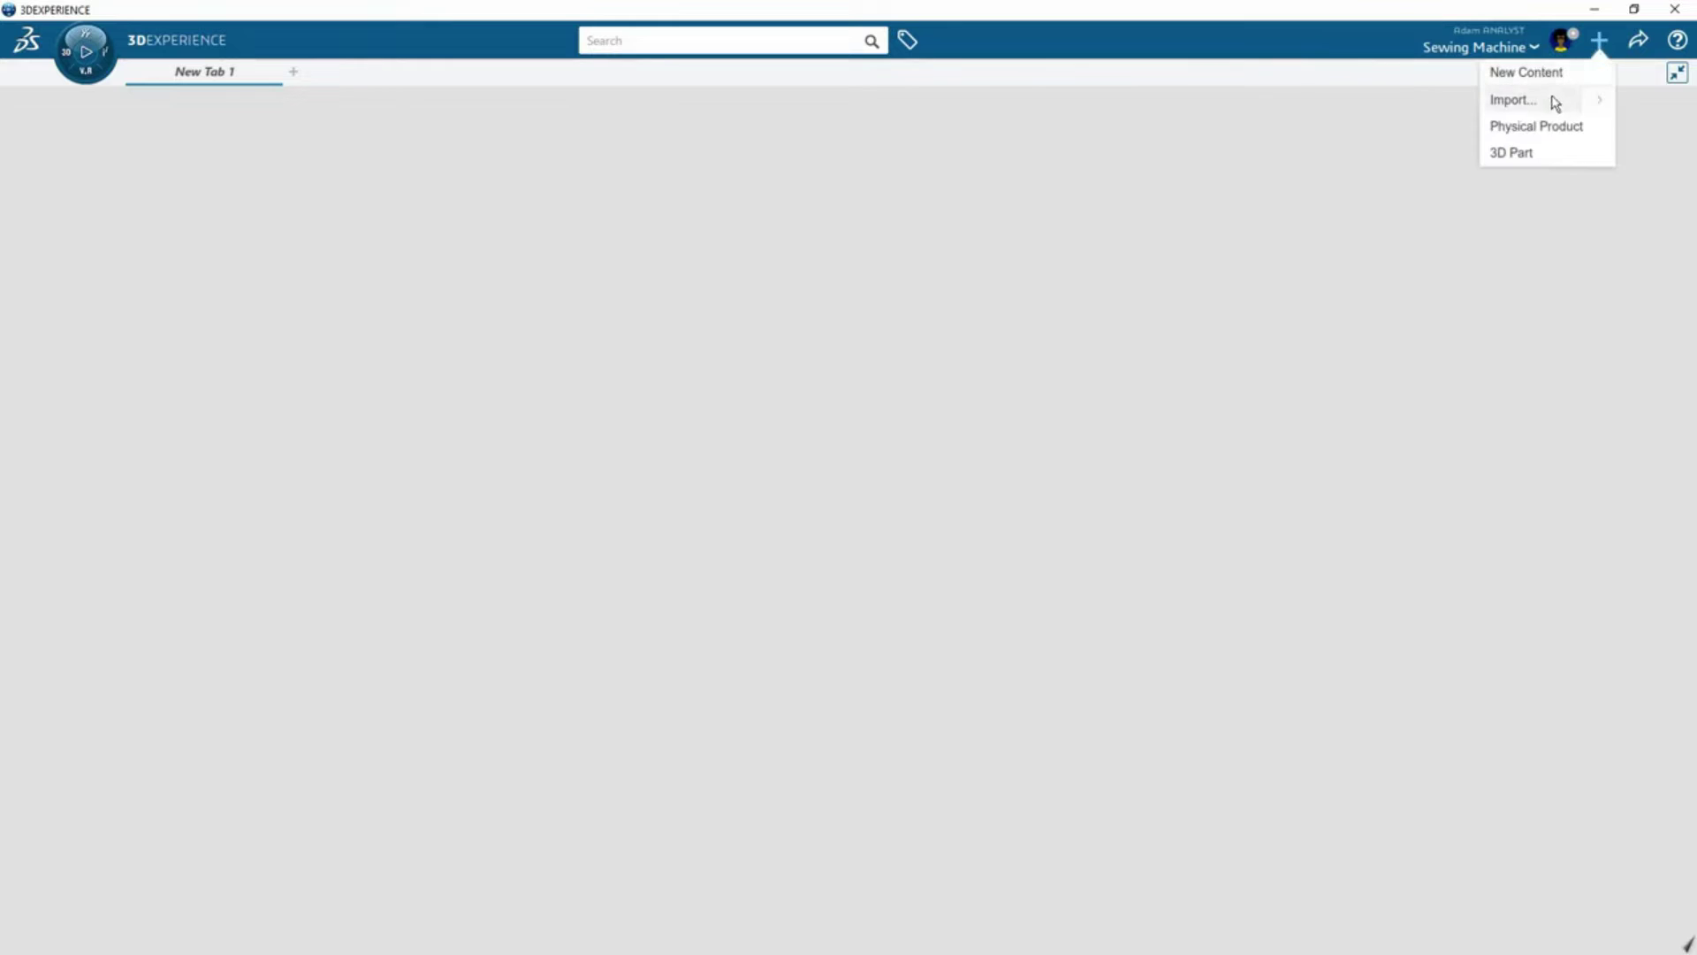
{"action": "left_click", "coordinate": [1514, 100]}
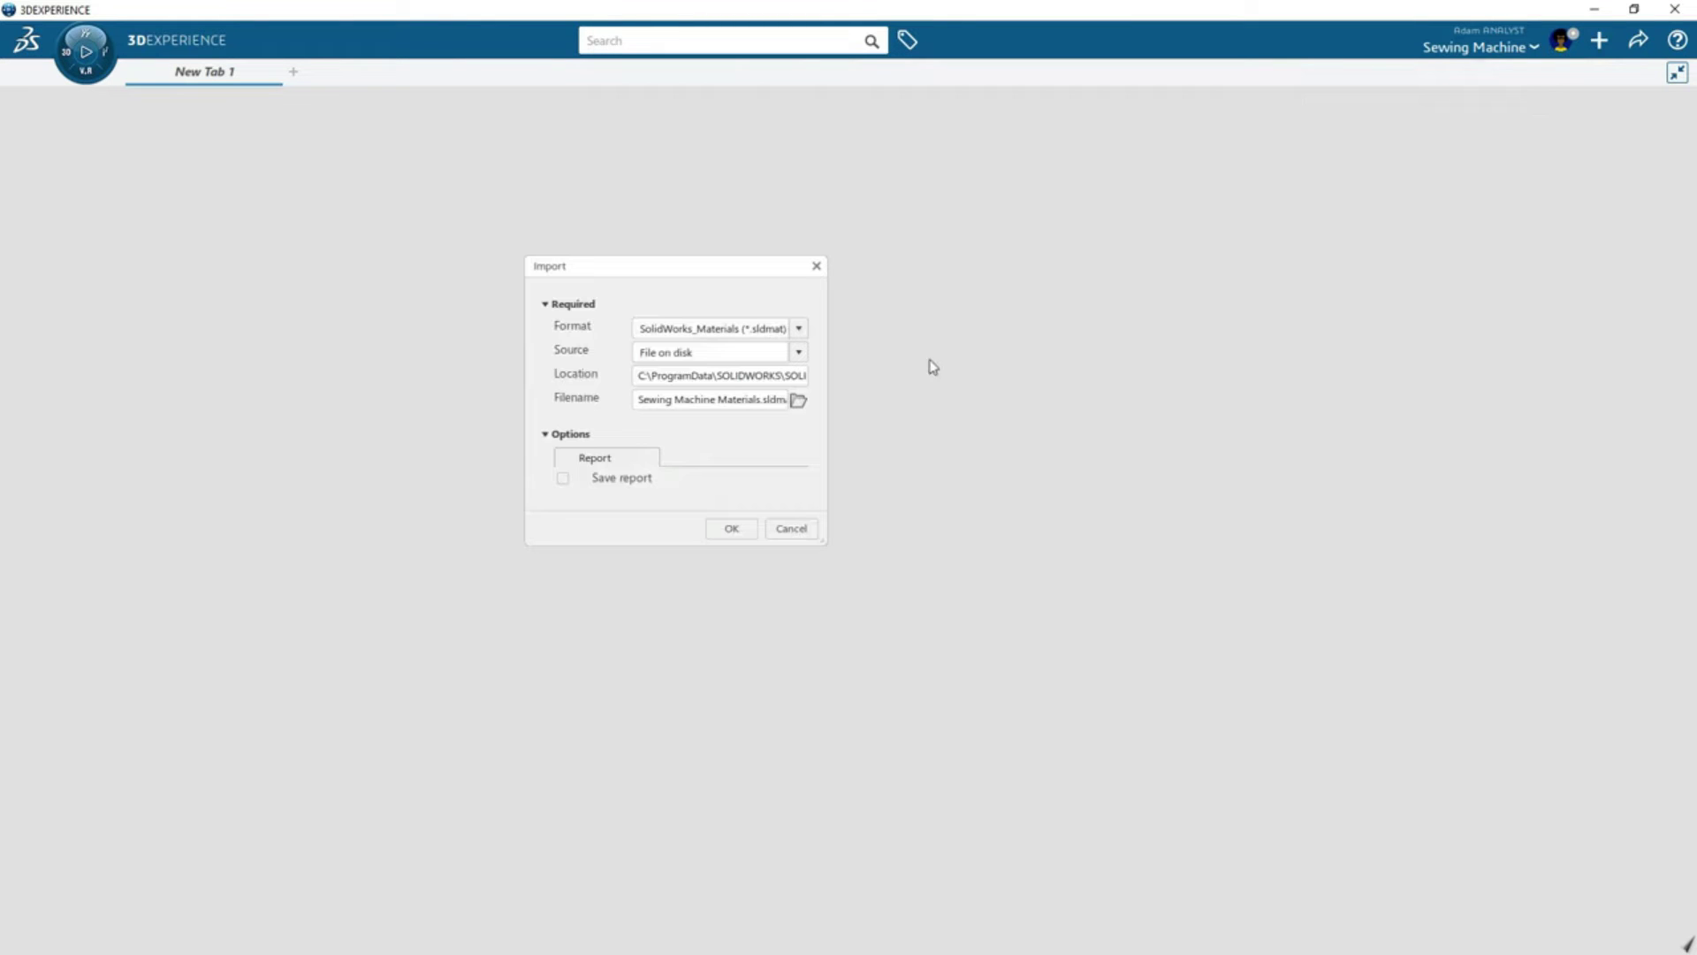
{"action": "left_click", "coordinate": [798, 400]}
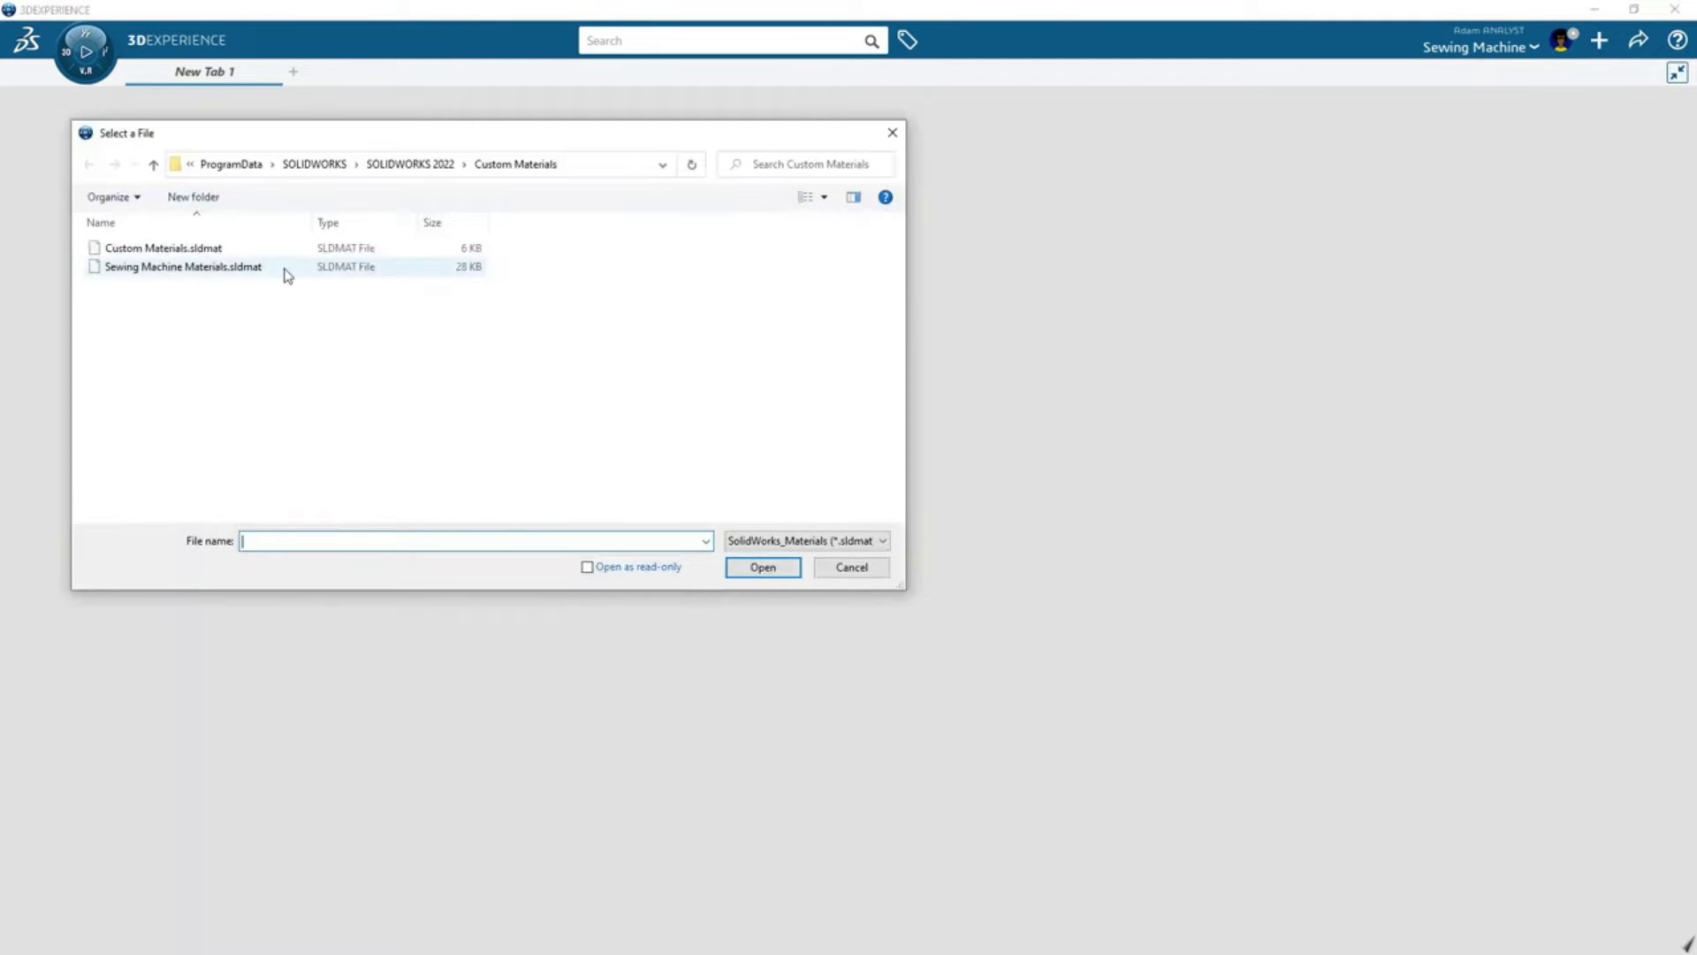
{"action": "left_click", "coordinate": [733, 570]}
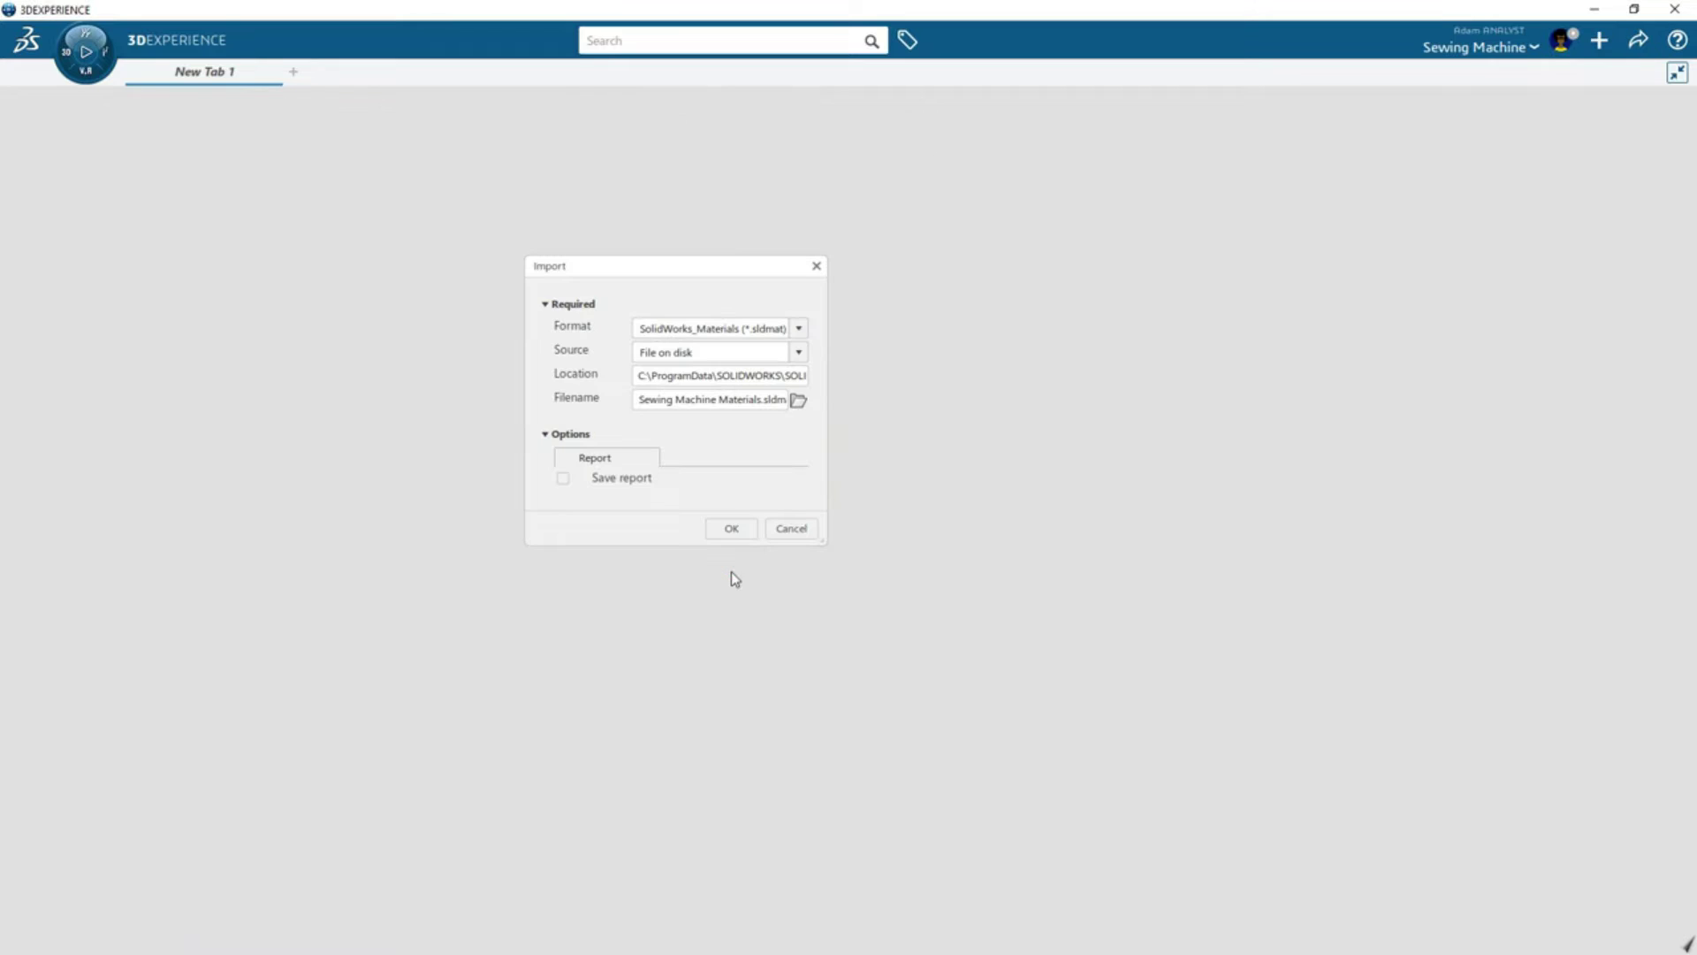
{"action": "left_click", "coordinate": [749, 532]}
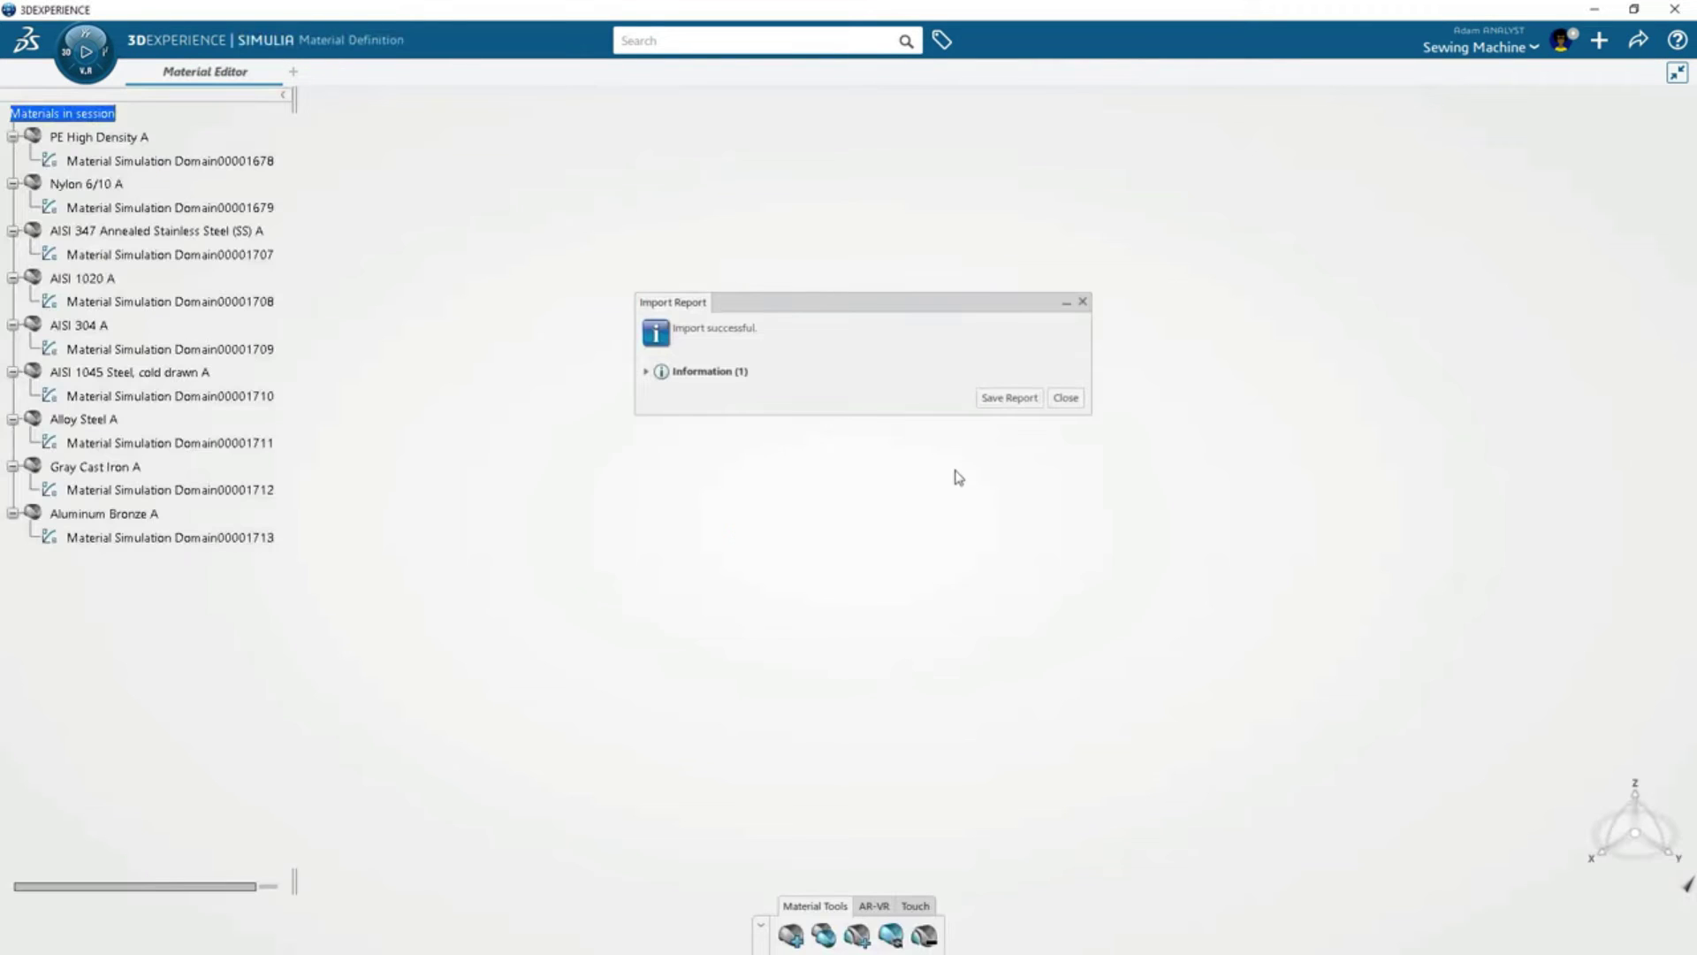
{"action": "left_click", "coordinate": [1067, 399]}
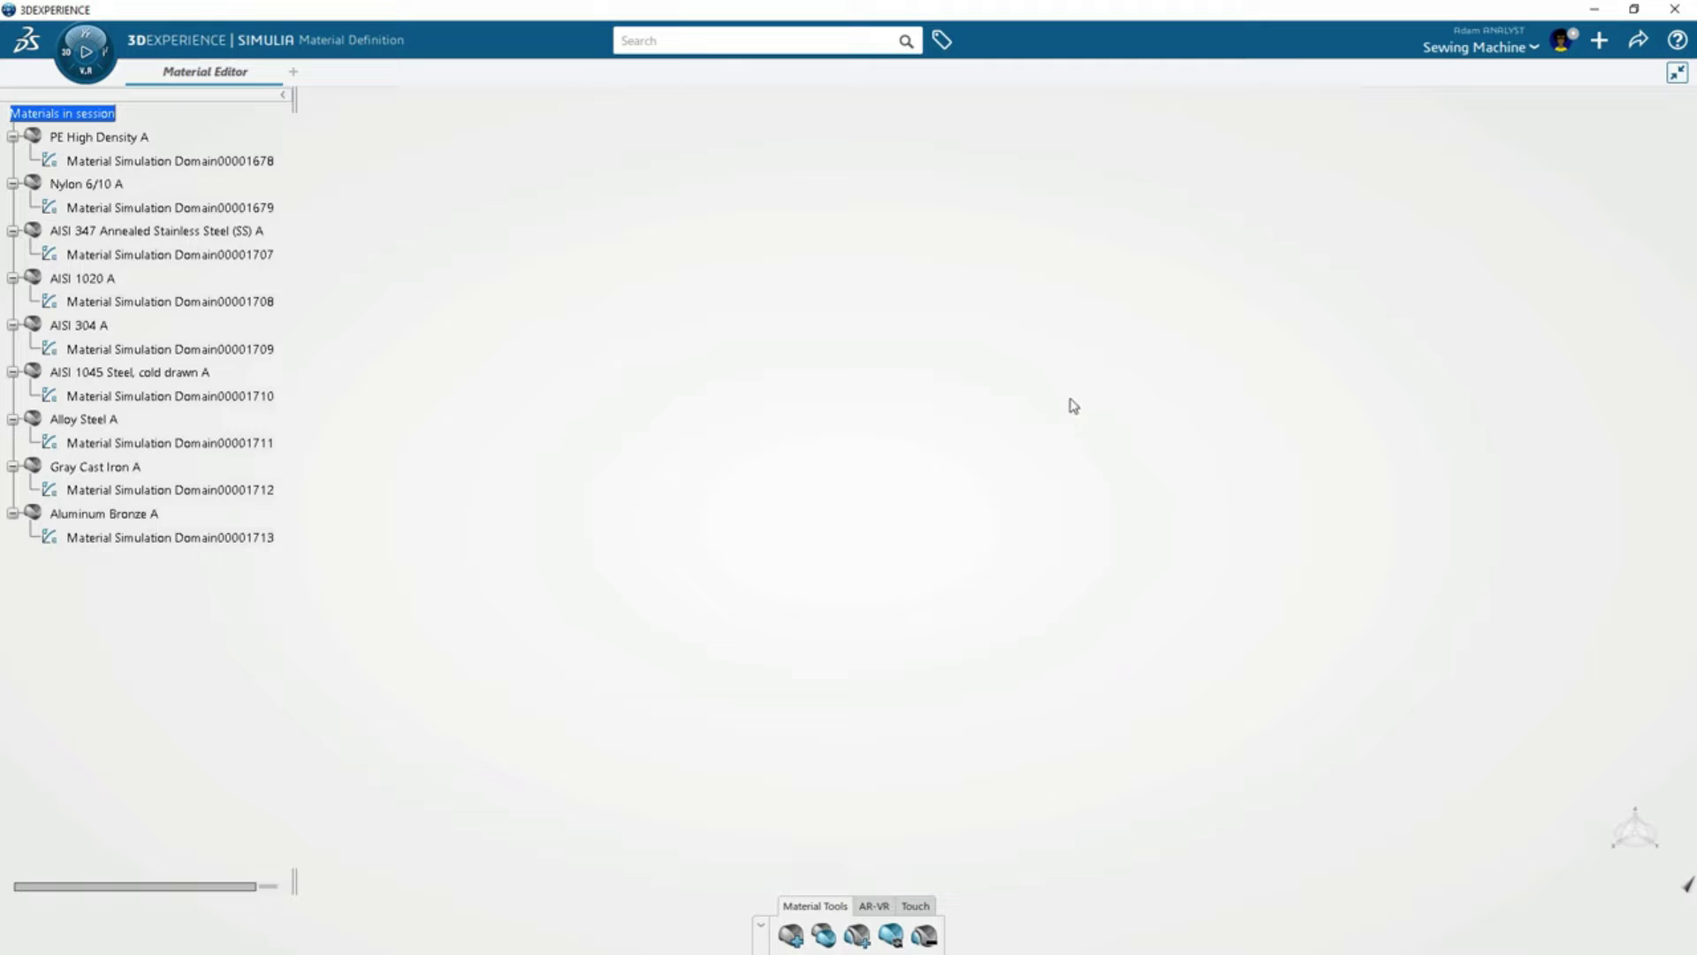
Open the Alloy Steel simulation domain and enable Ductile Damage among the ductile metal damage options.
{"action": "double_click", "coordinate": [265, 443]}
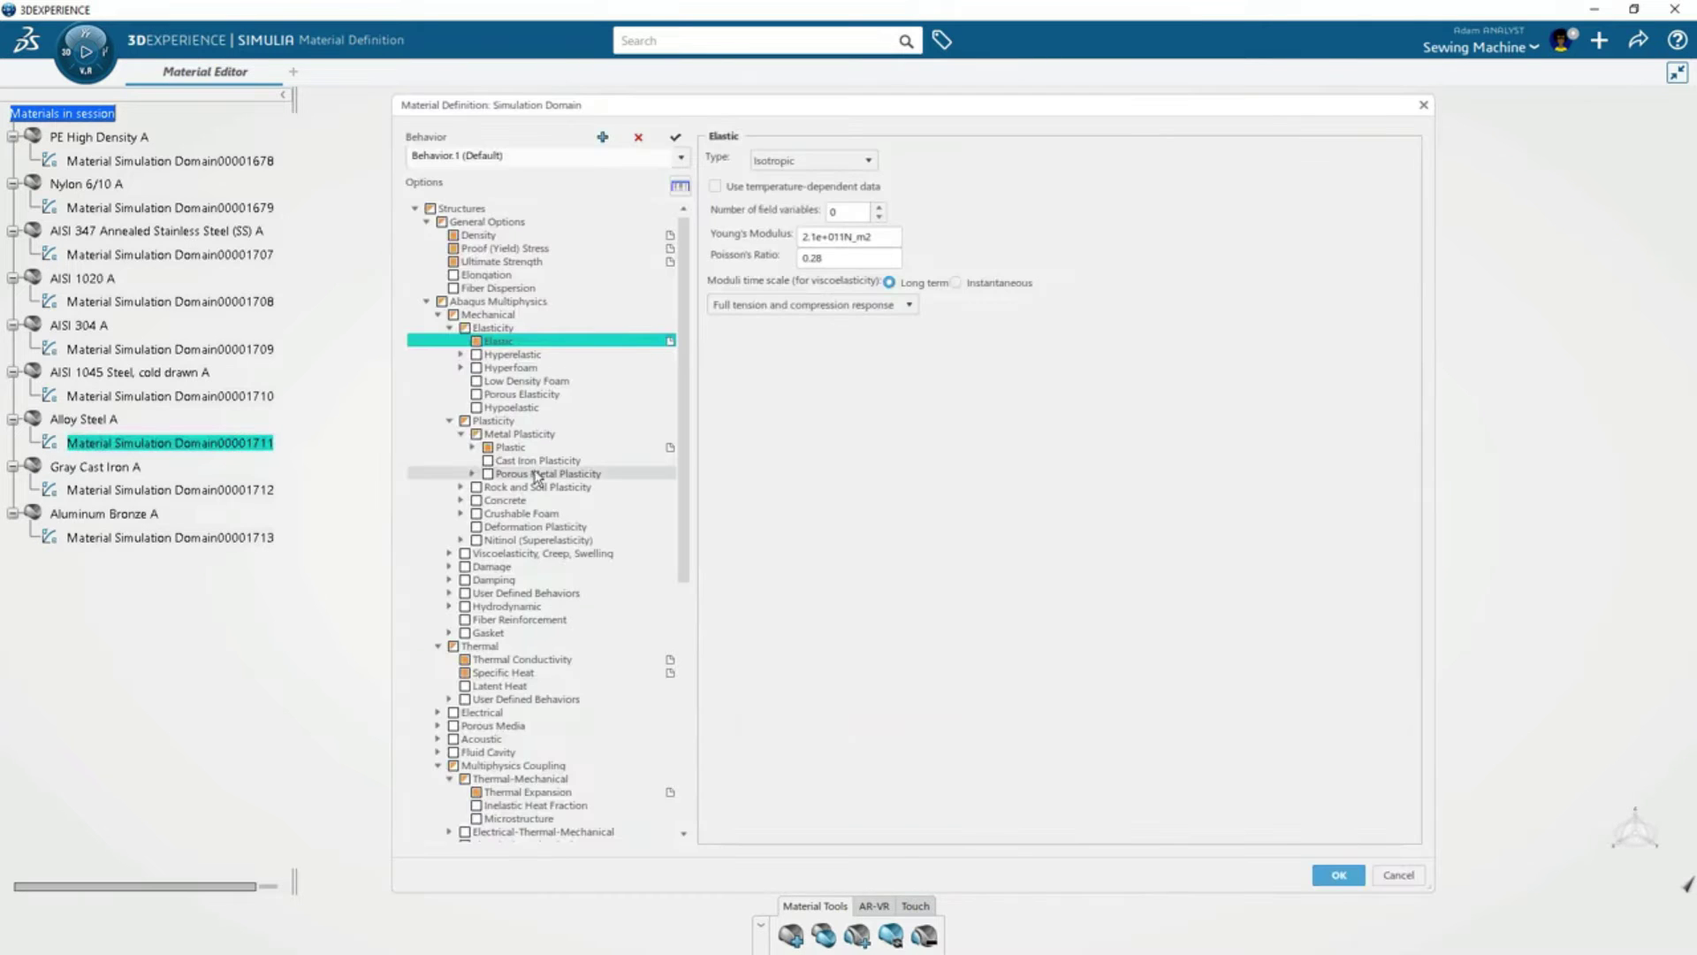
{"action": "scroll", "coordinate": [681, 474], "scroll_direction": "down", "scroll_amount": 10}
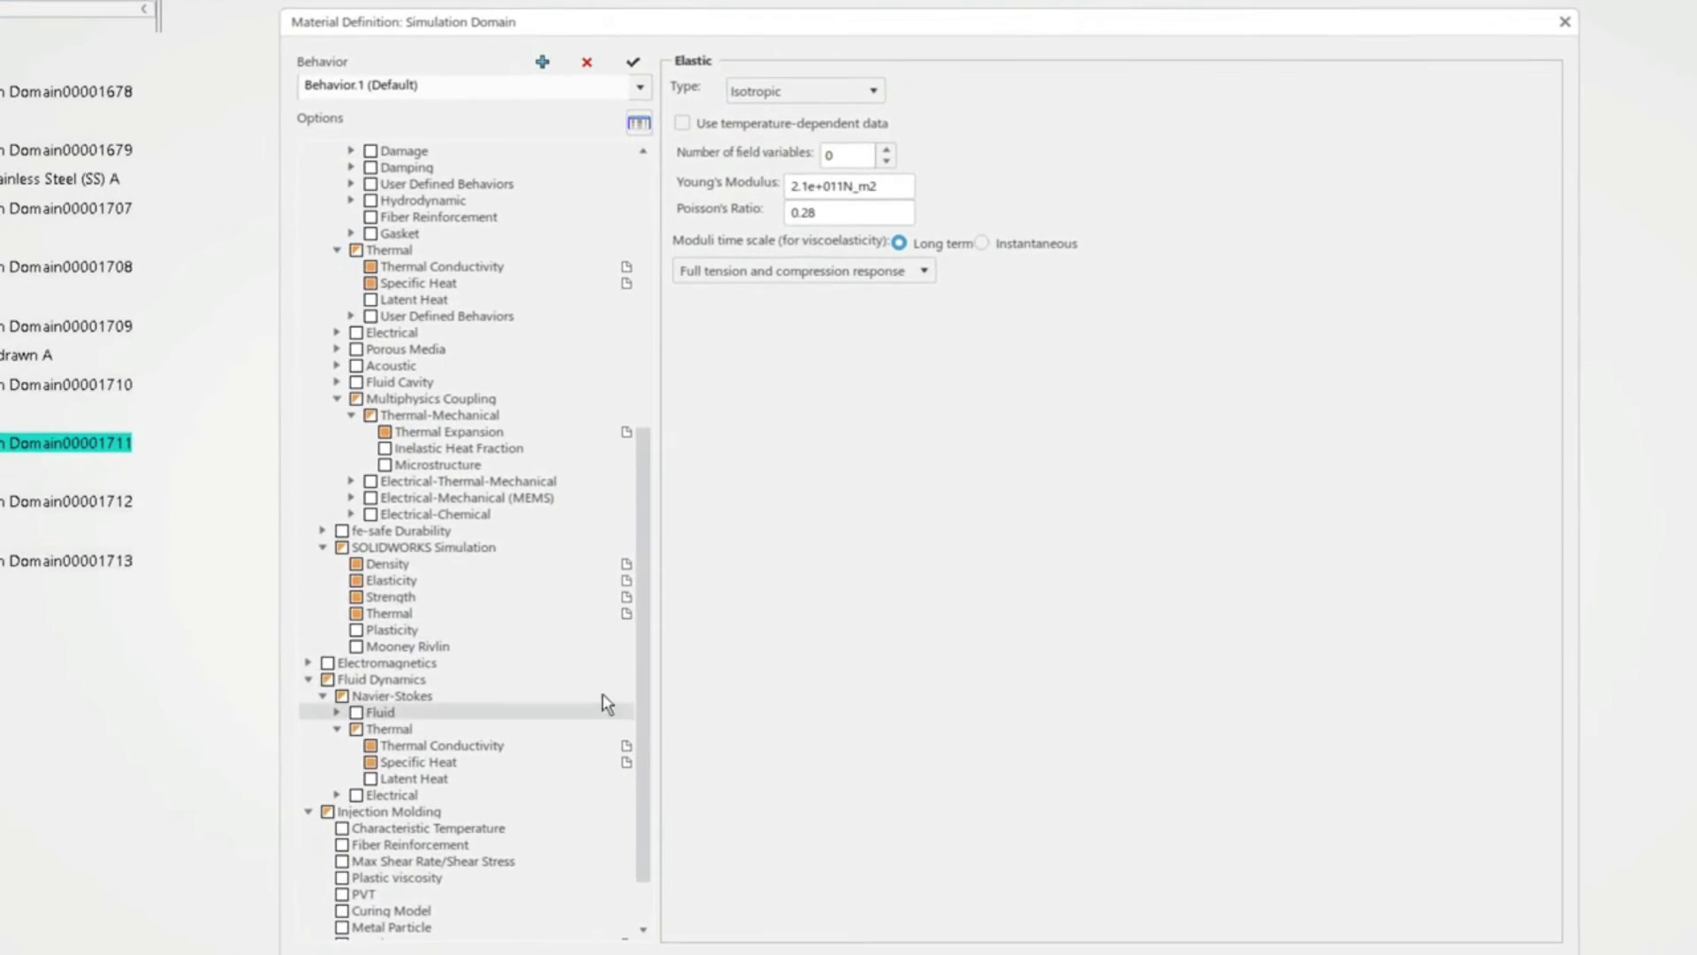
{"action": "left_click", "coordinate": [540, 549]}
{"action": "left_click_drag", "start_coordinate": [639, 496], "coordinate": [605, 187]}
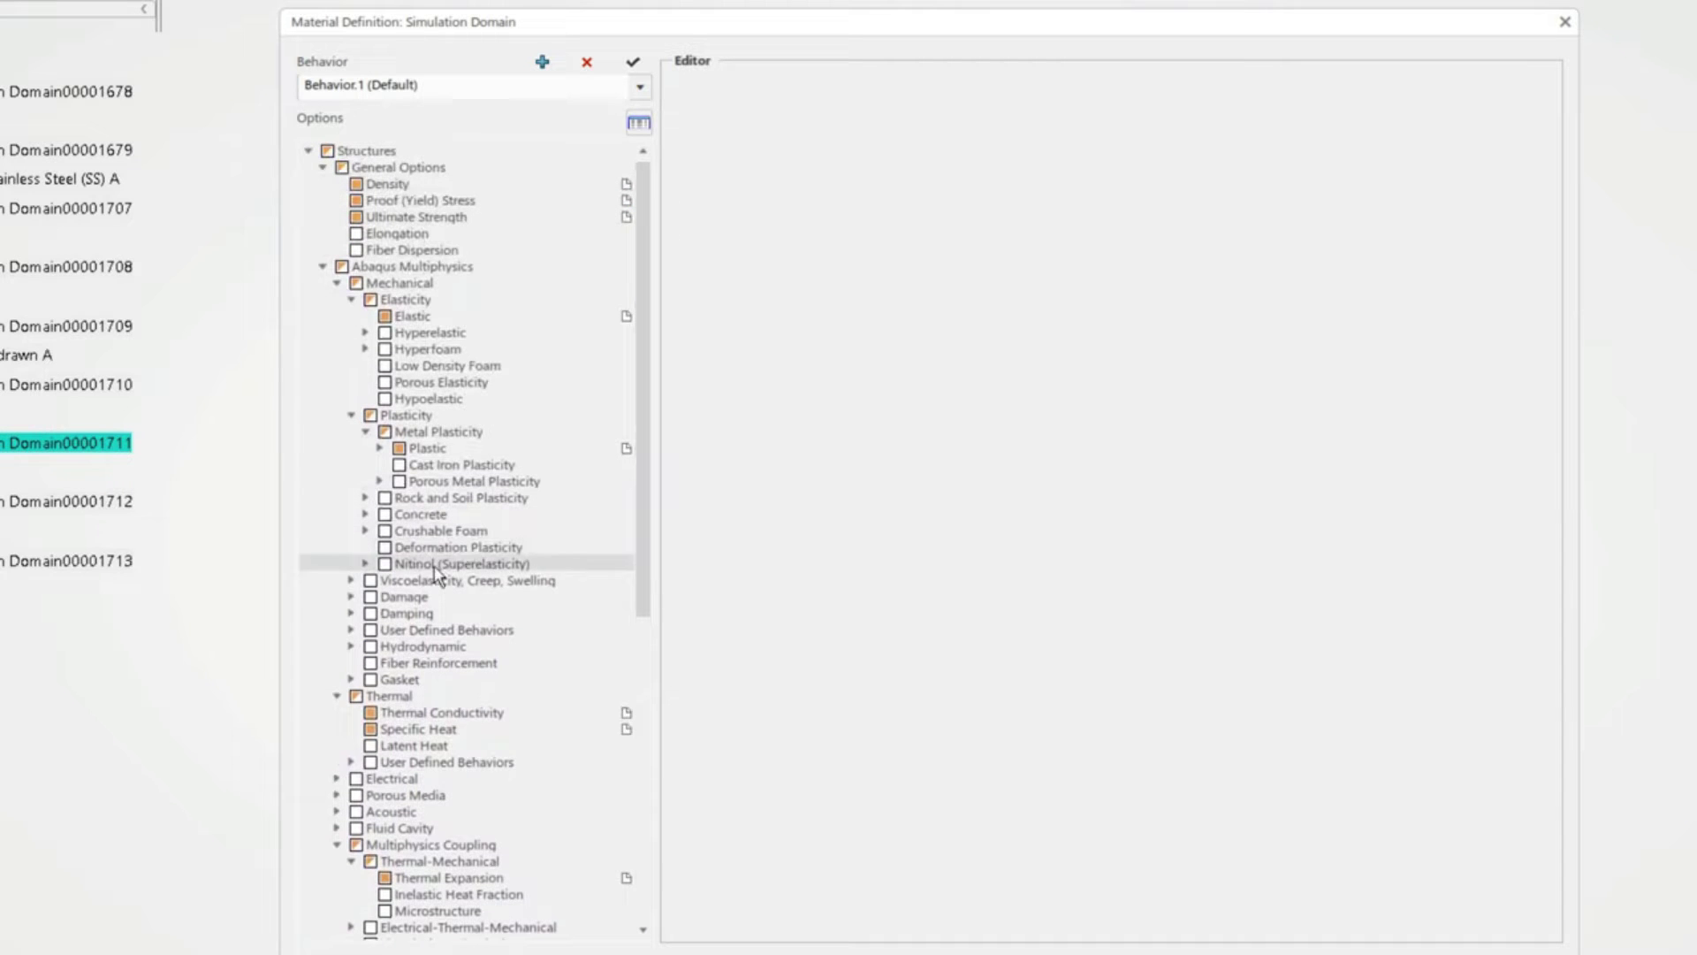
{"action": "left_click", "coordinate": [351, 597]}
{"action": "left_click", "coordinate": [365, 614]}
{"action": "left_click", "coordinate": [380, 630]}
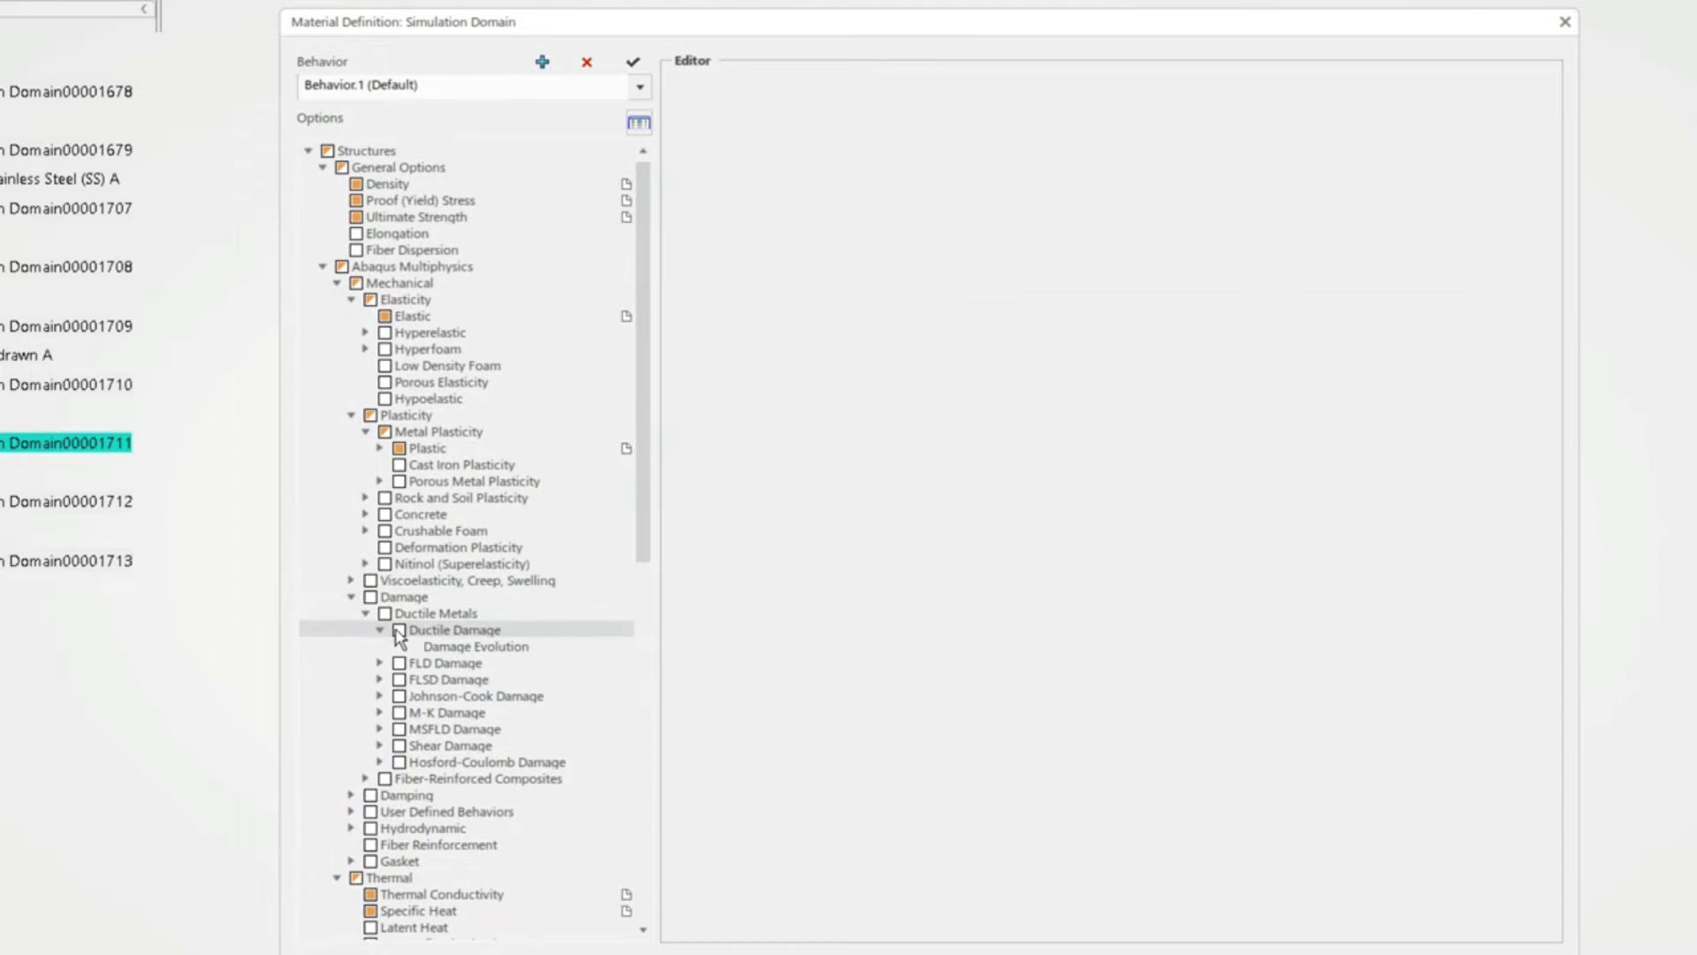
{"action": "left_click", "coordinate": [399, 630]}
Import H340LAD Ductile.xlsx into the Ductile Damage table and show its data as an XY plot.
{"action": "left_click", "coordinate": [788, 353]}
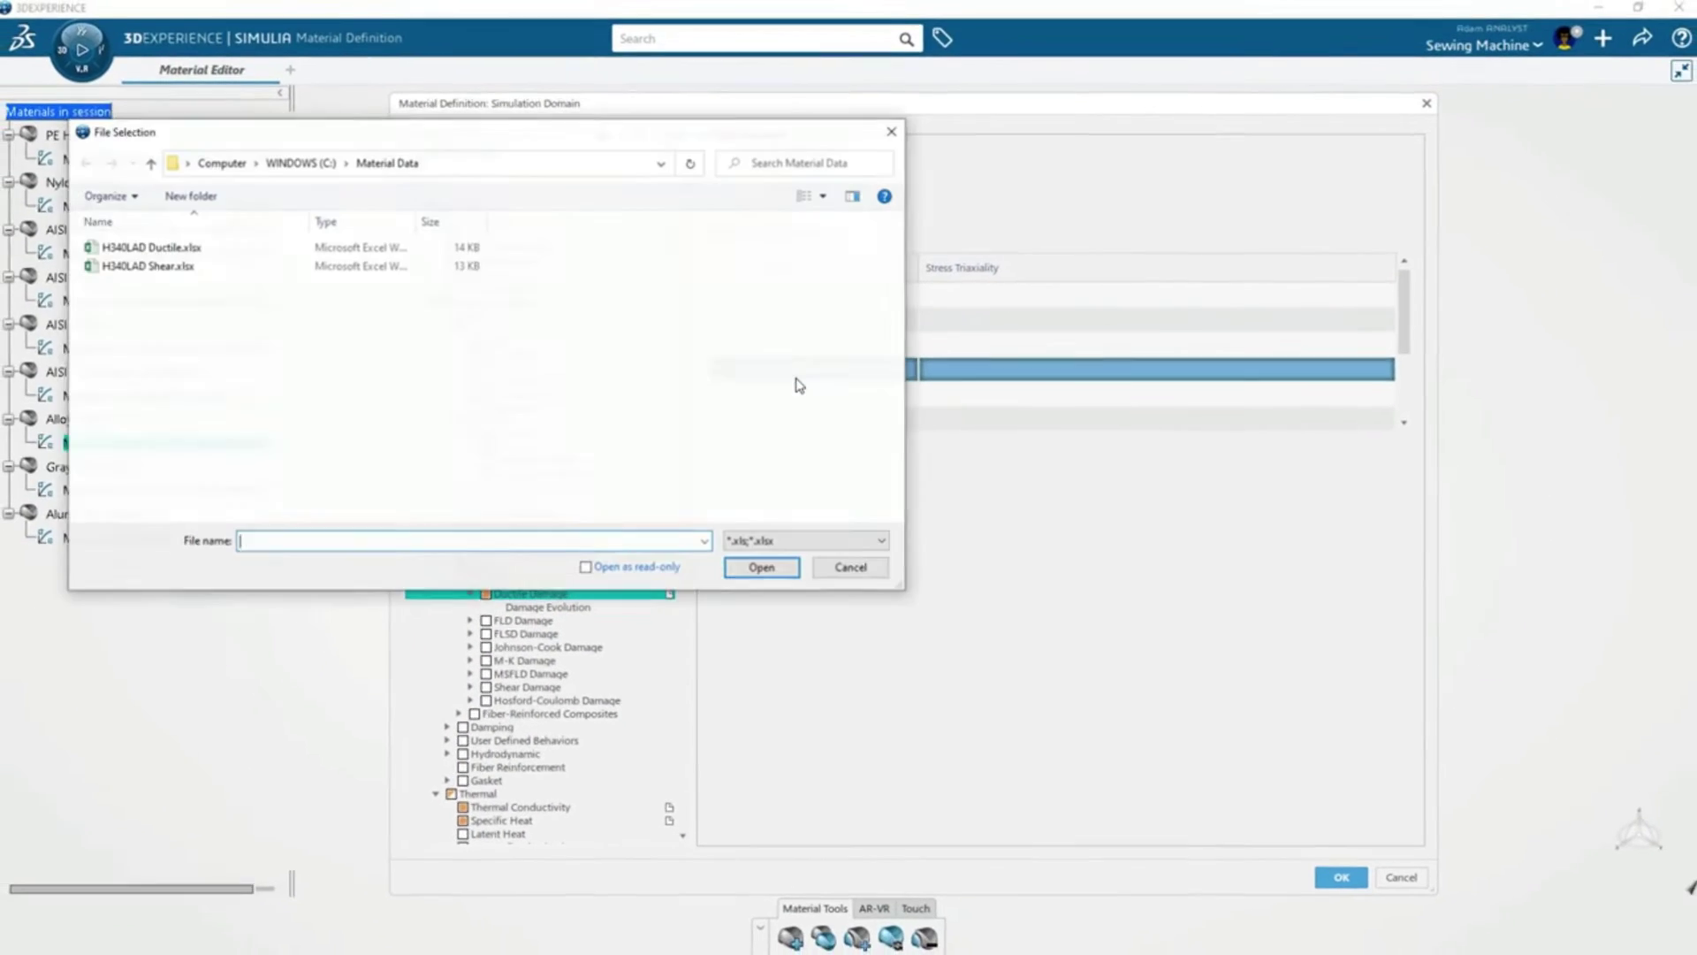
{"action": "double_click", "coordinate": [435, 235]}
{"action": "right_click", "coordinate": [808, 346]}
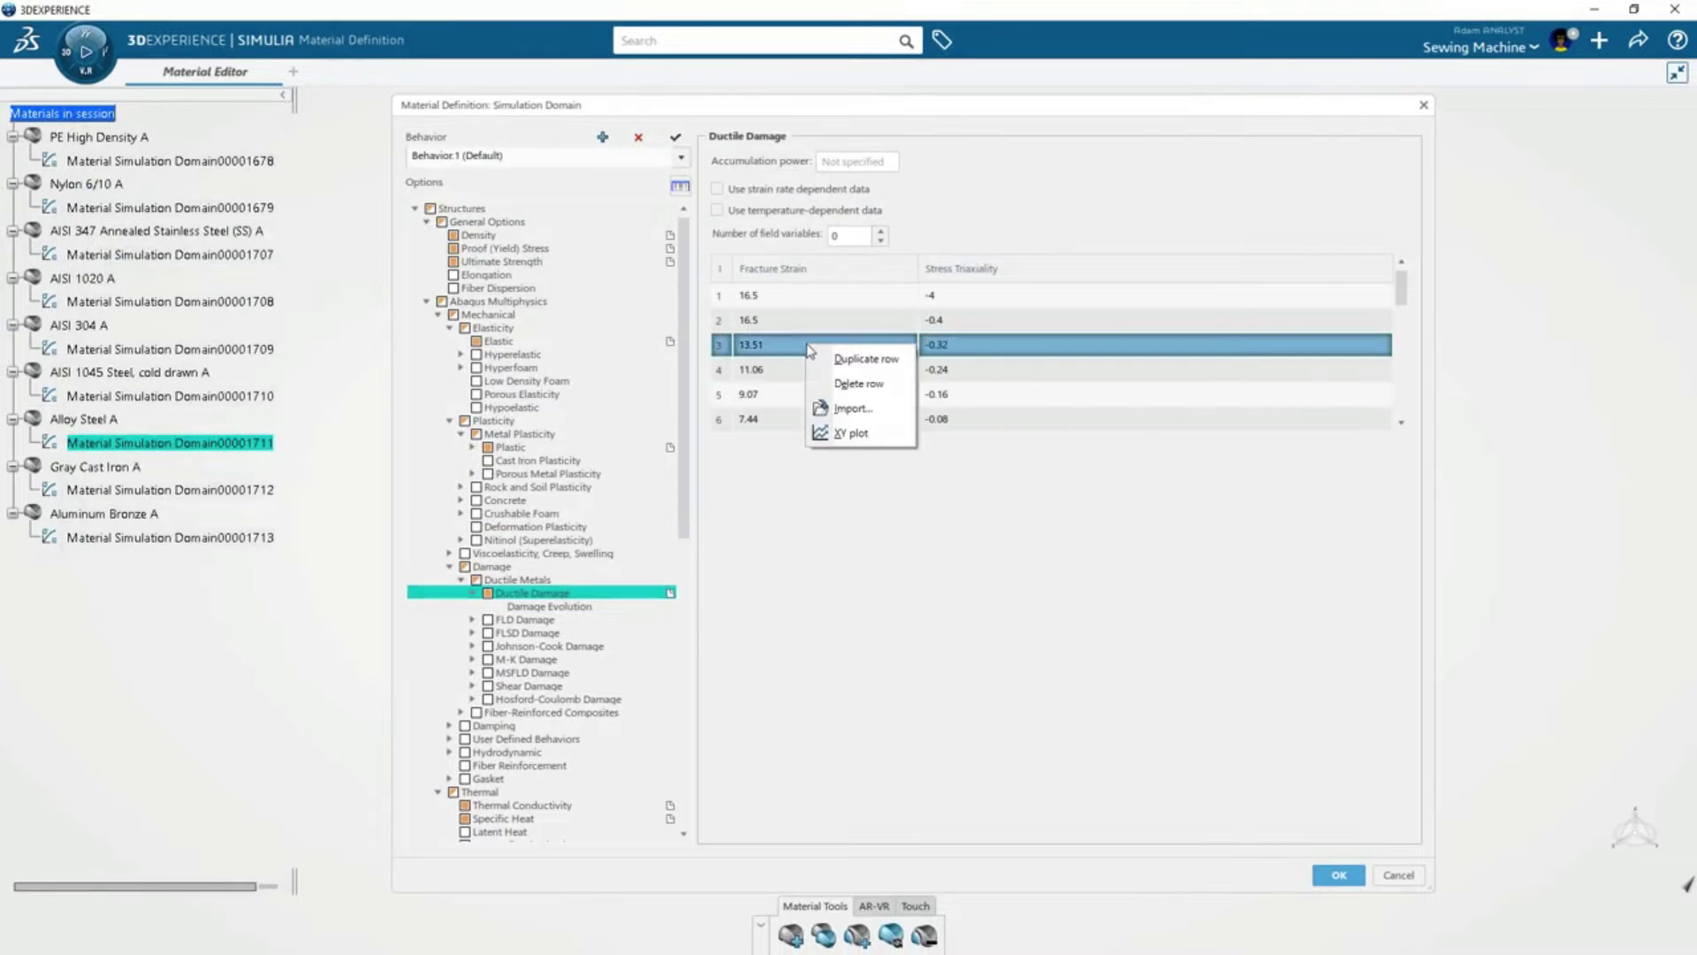
{"action": "left_click", "coordinate": [847, 434]}
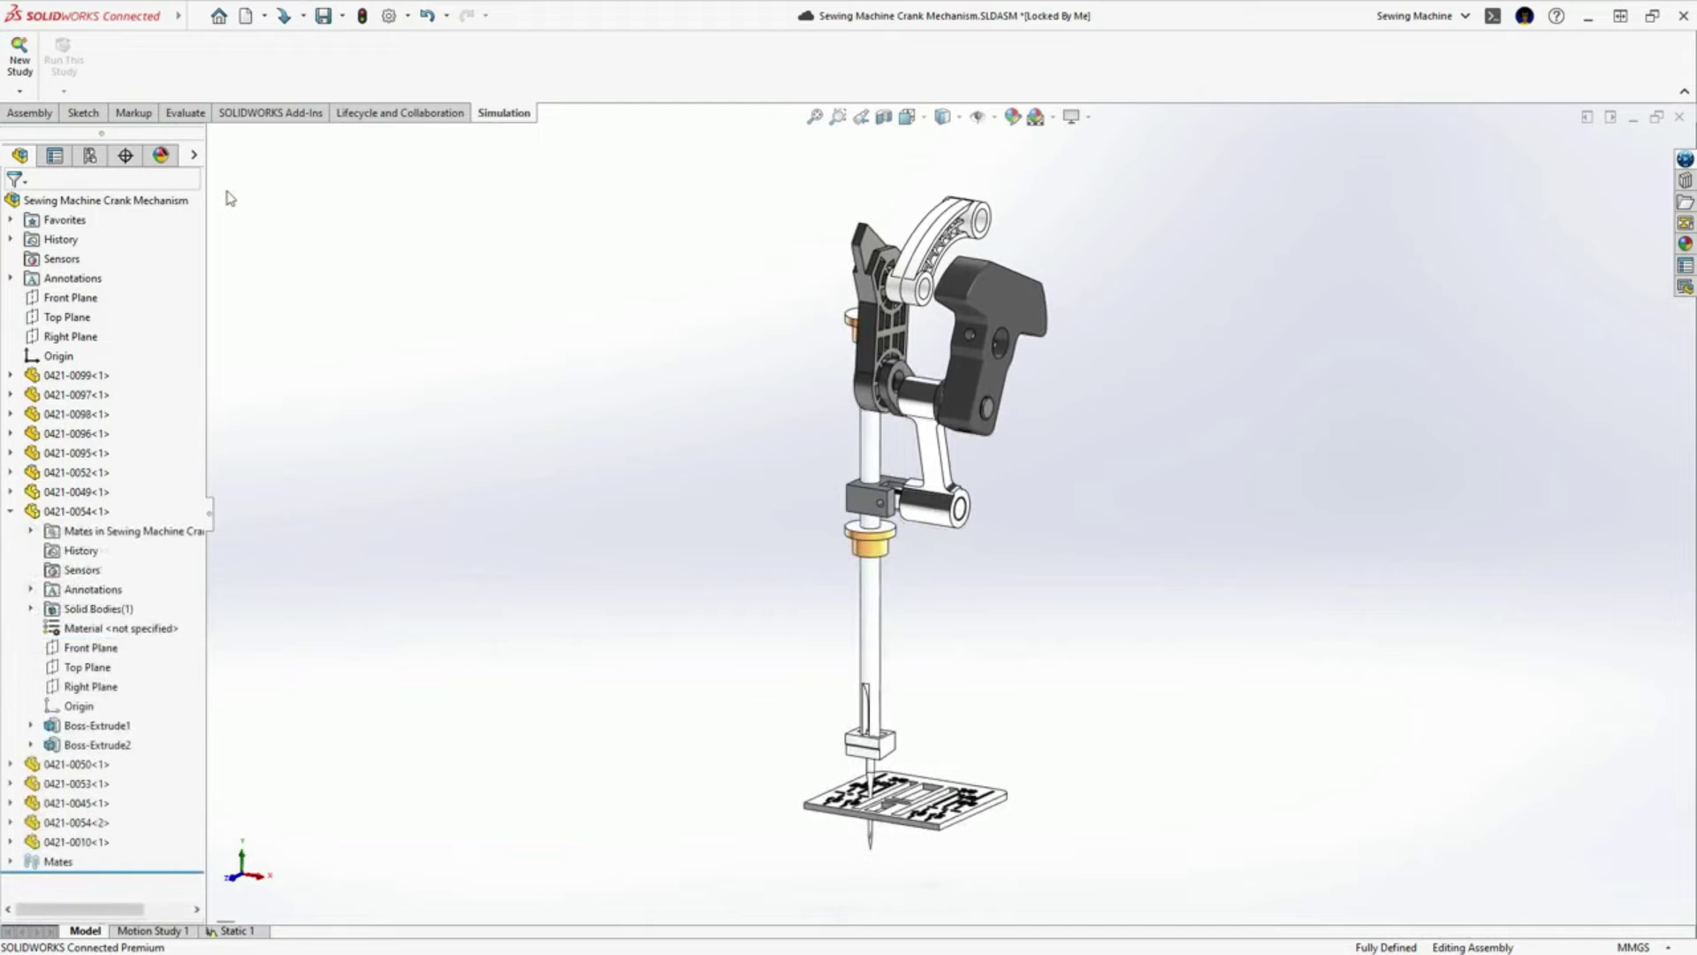
In SOLIDWORKS, assign Aluminum Bronze from the 3DEXPERIENCE Materials library to part 0421-0054<1>.
{"action": "right_click", "coordinate": [155, 632]}
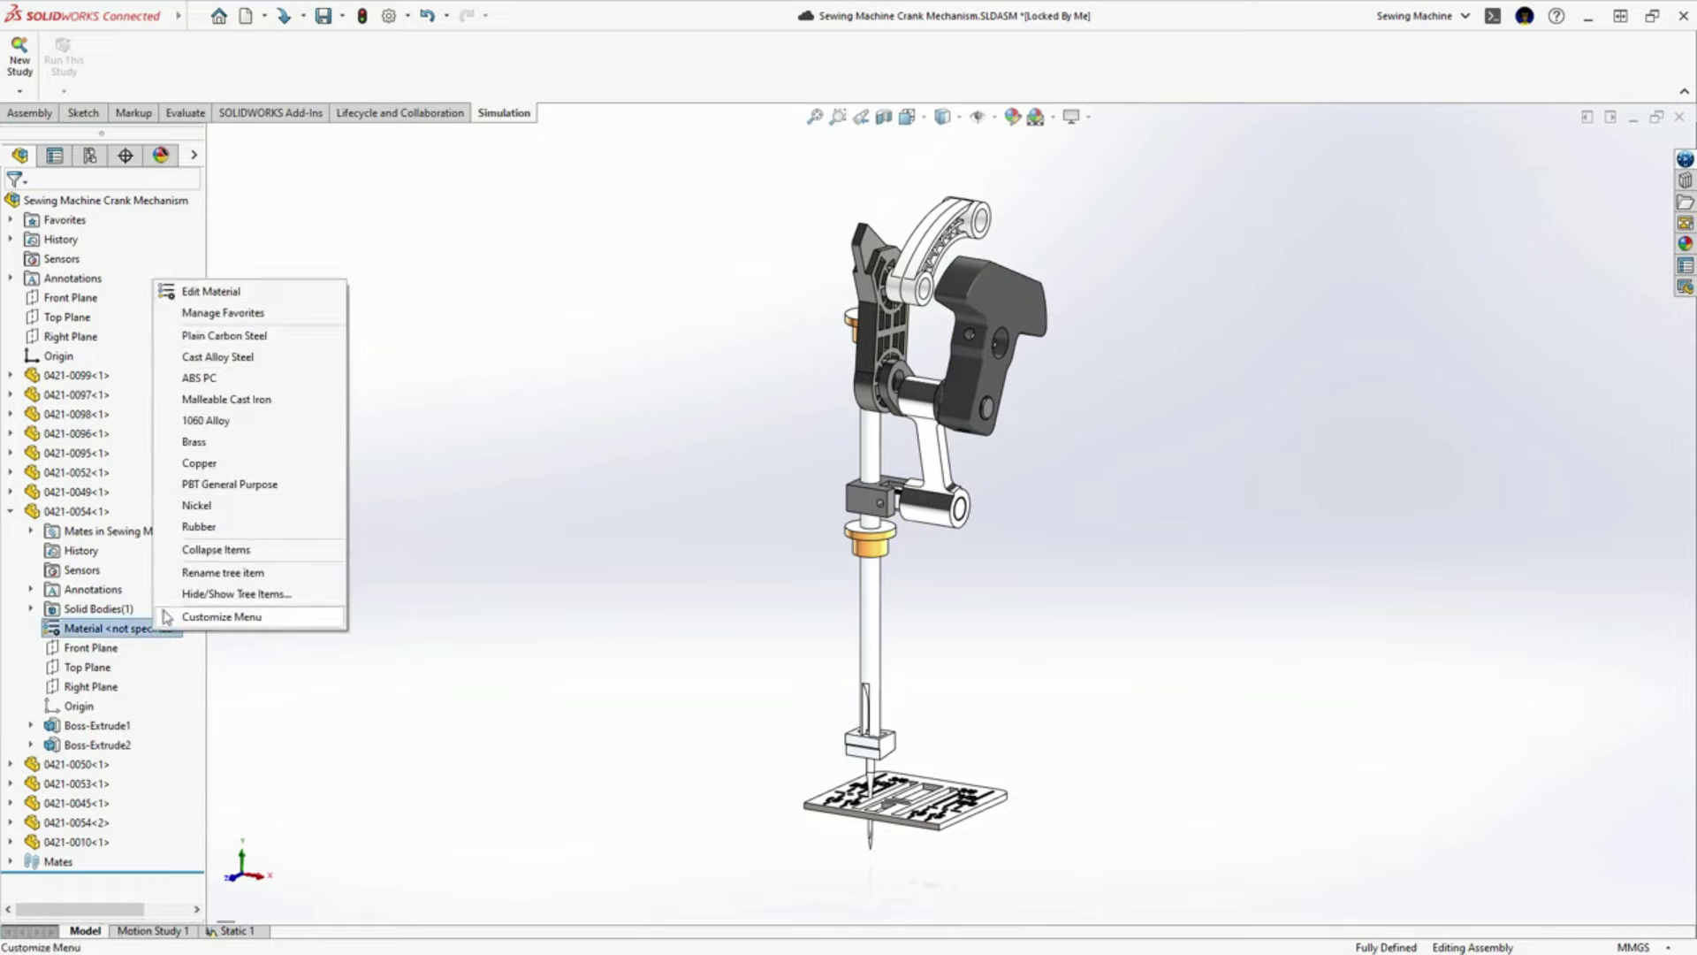
{"action": "left_click", "coordinate": [300, 293]}
{"action": "left_click", "coordinate": [581, 257]}
{"action": "type", "text": "alu"}
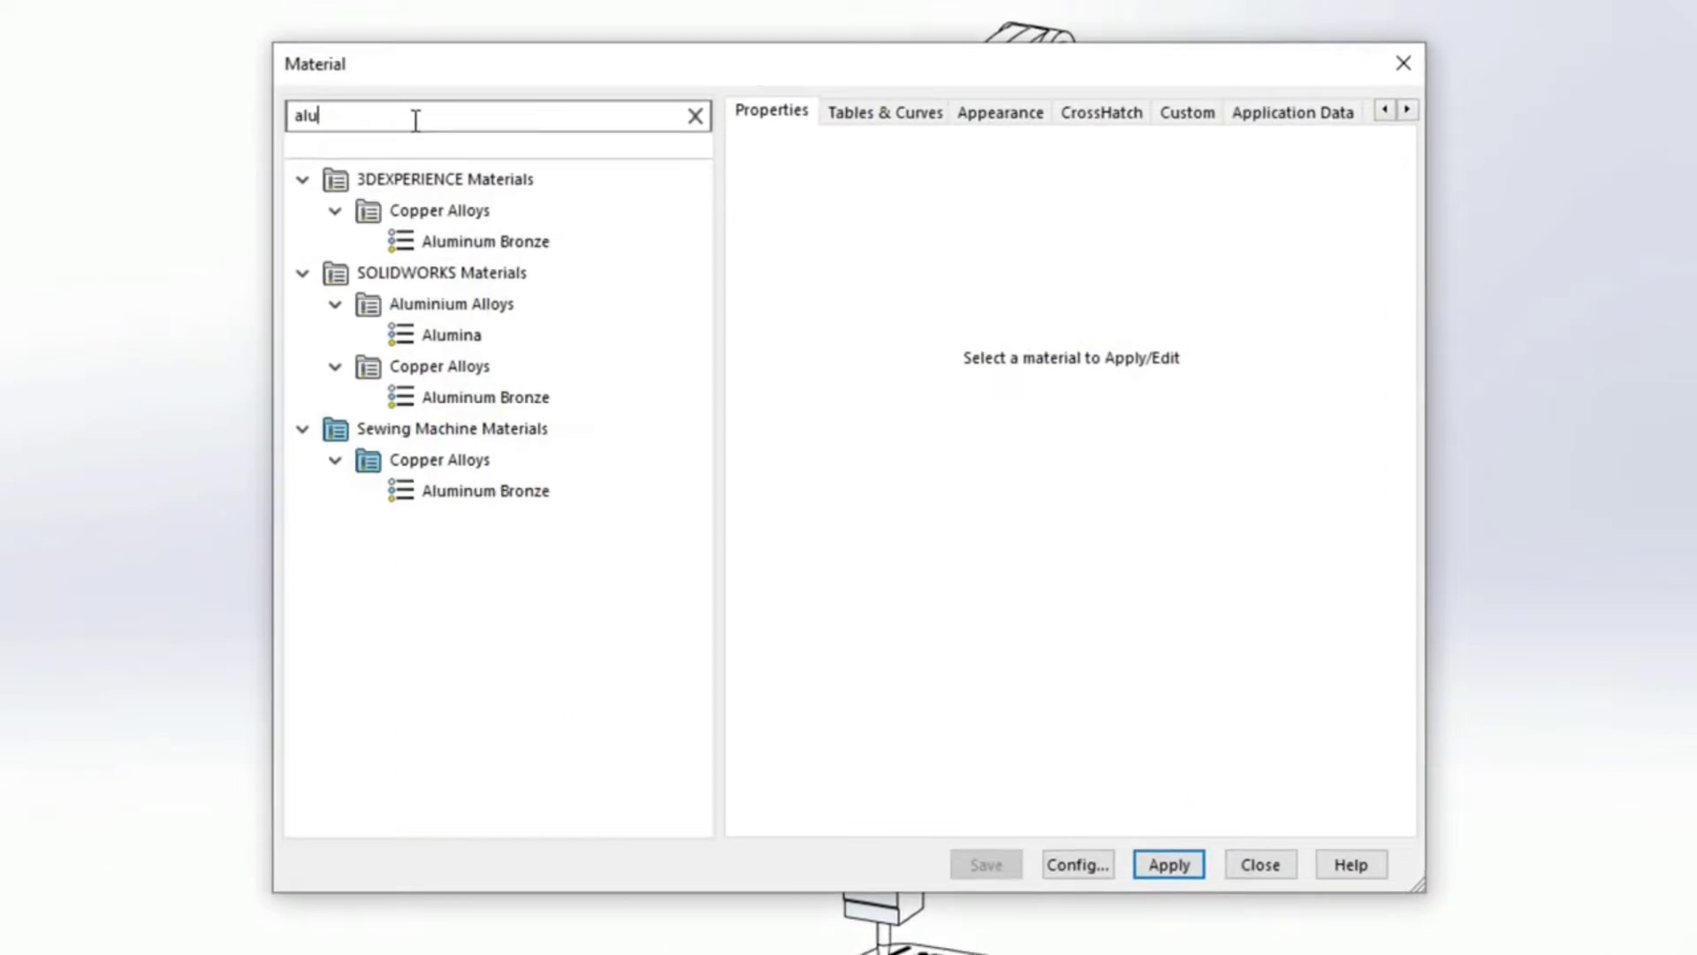
{"action": "type", "text": "m"}
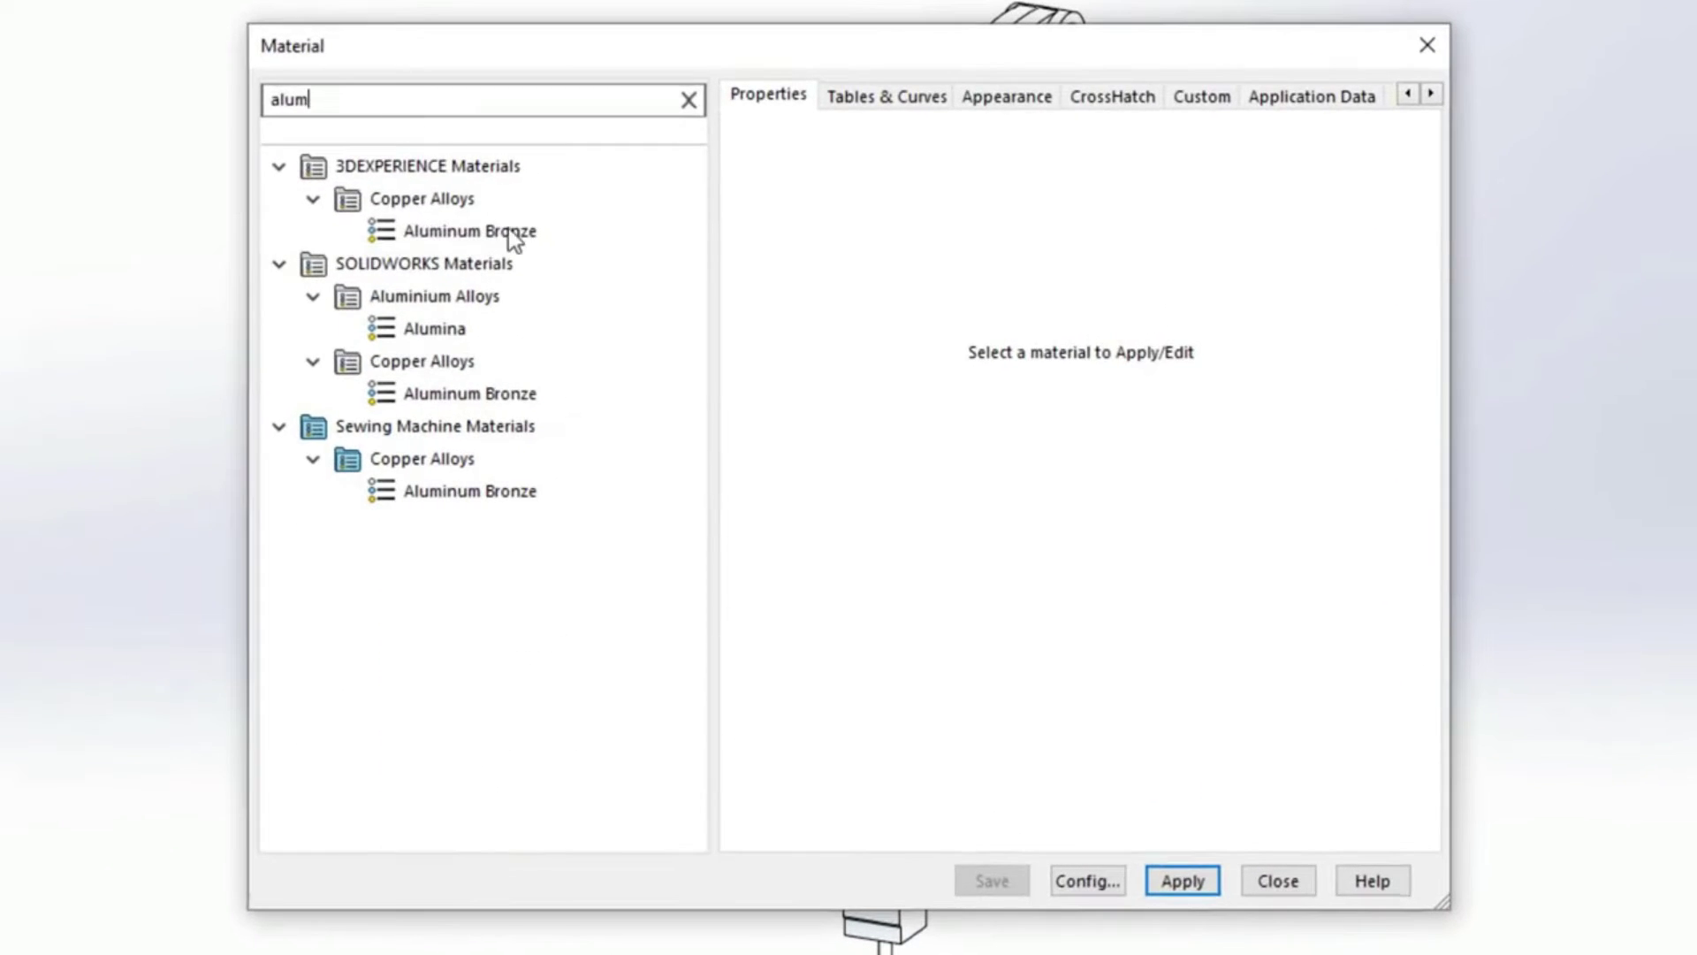
{"action": "left_click", "coordinate": [508, 231]}
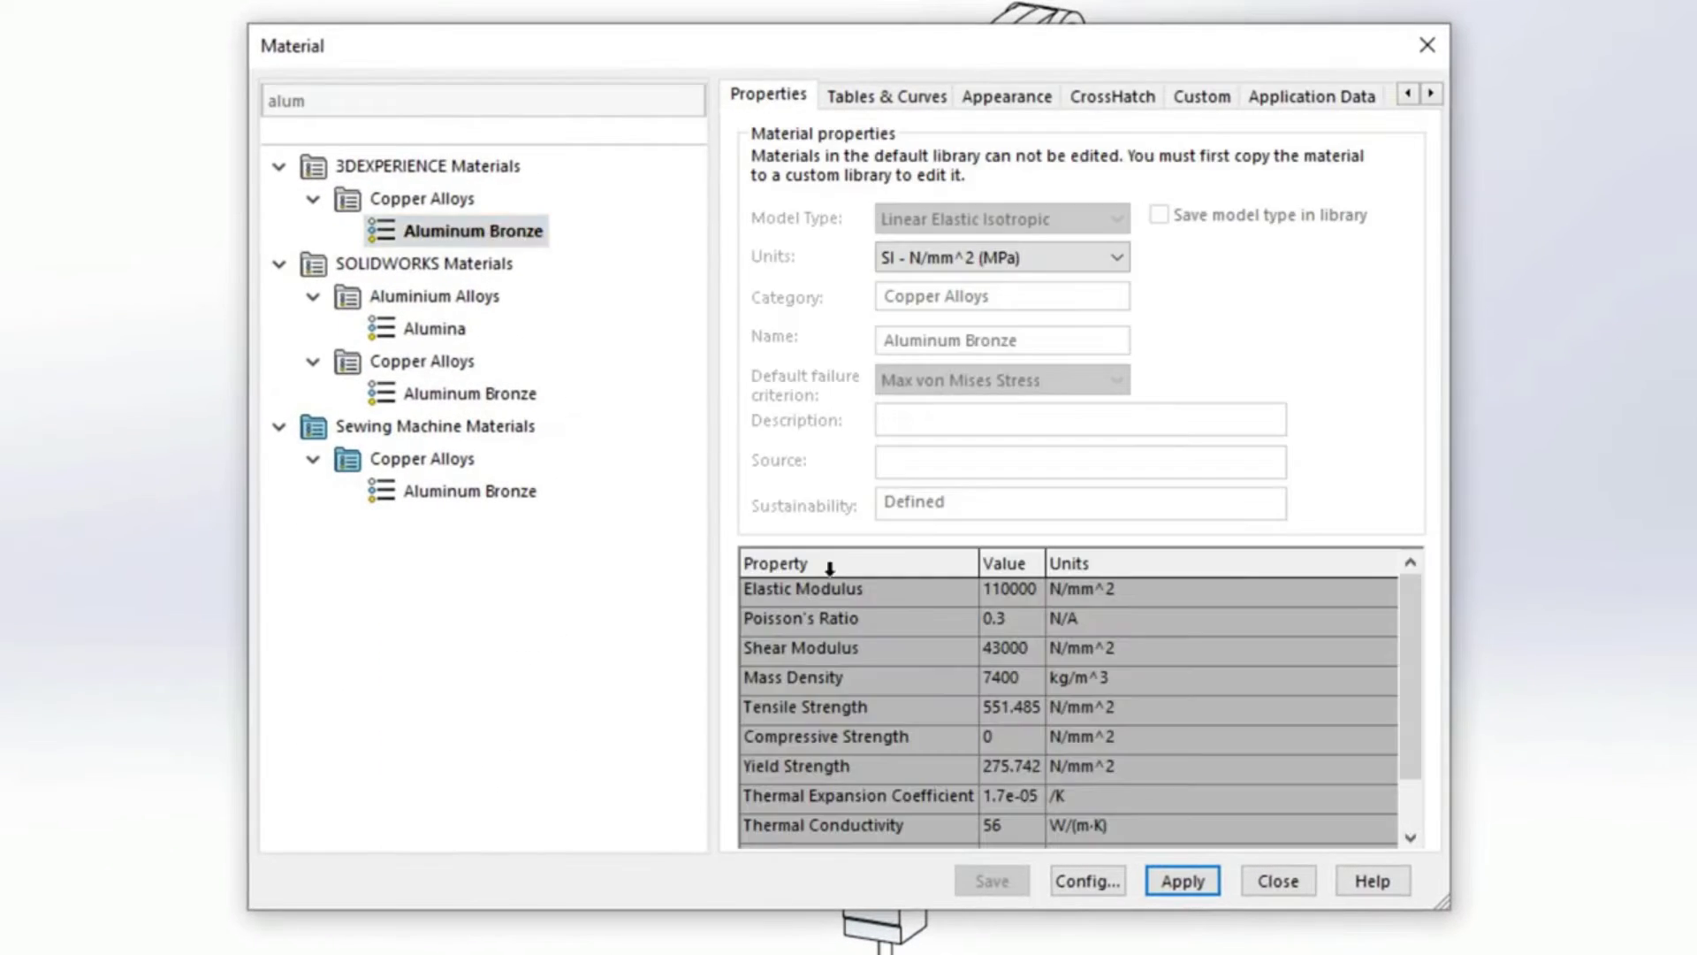
{"action": "left_click", "coordinate": [1184, 882]}
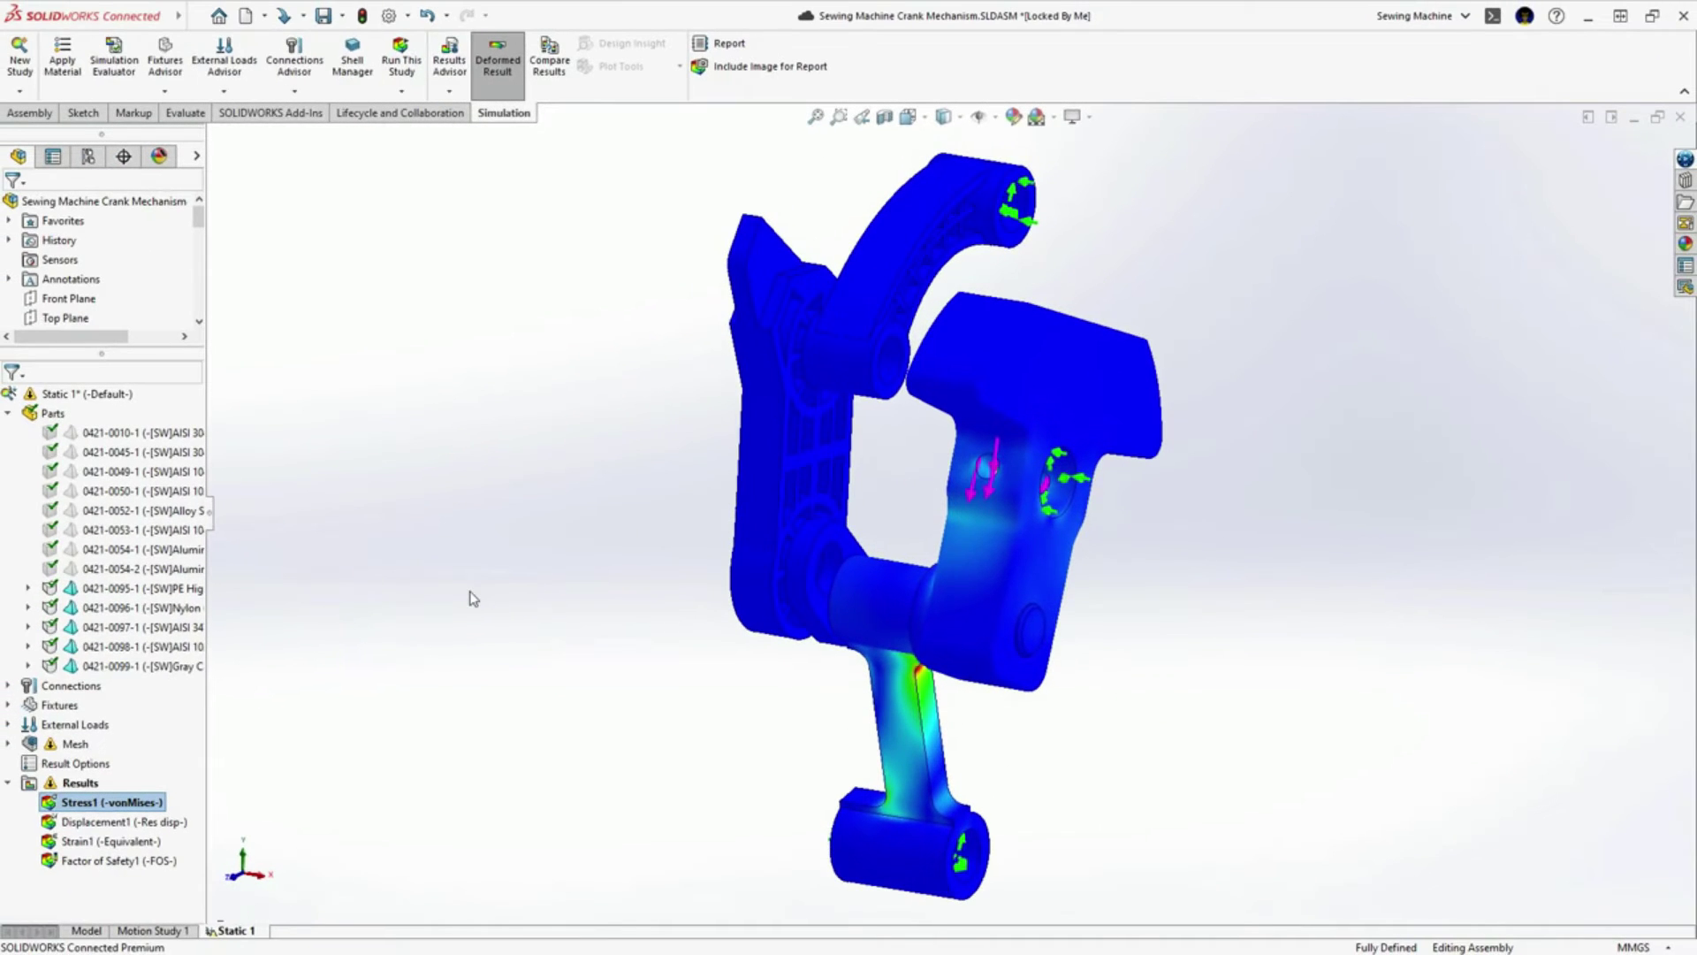
Send the crank mechanism assembly to a 3DEXPERIENCE mechanical scenario, transferring the SOLIDWORKS study Static 1.
{"action": "left_click", "coordinate": [1685, 160]}
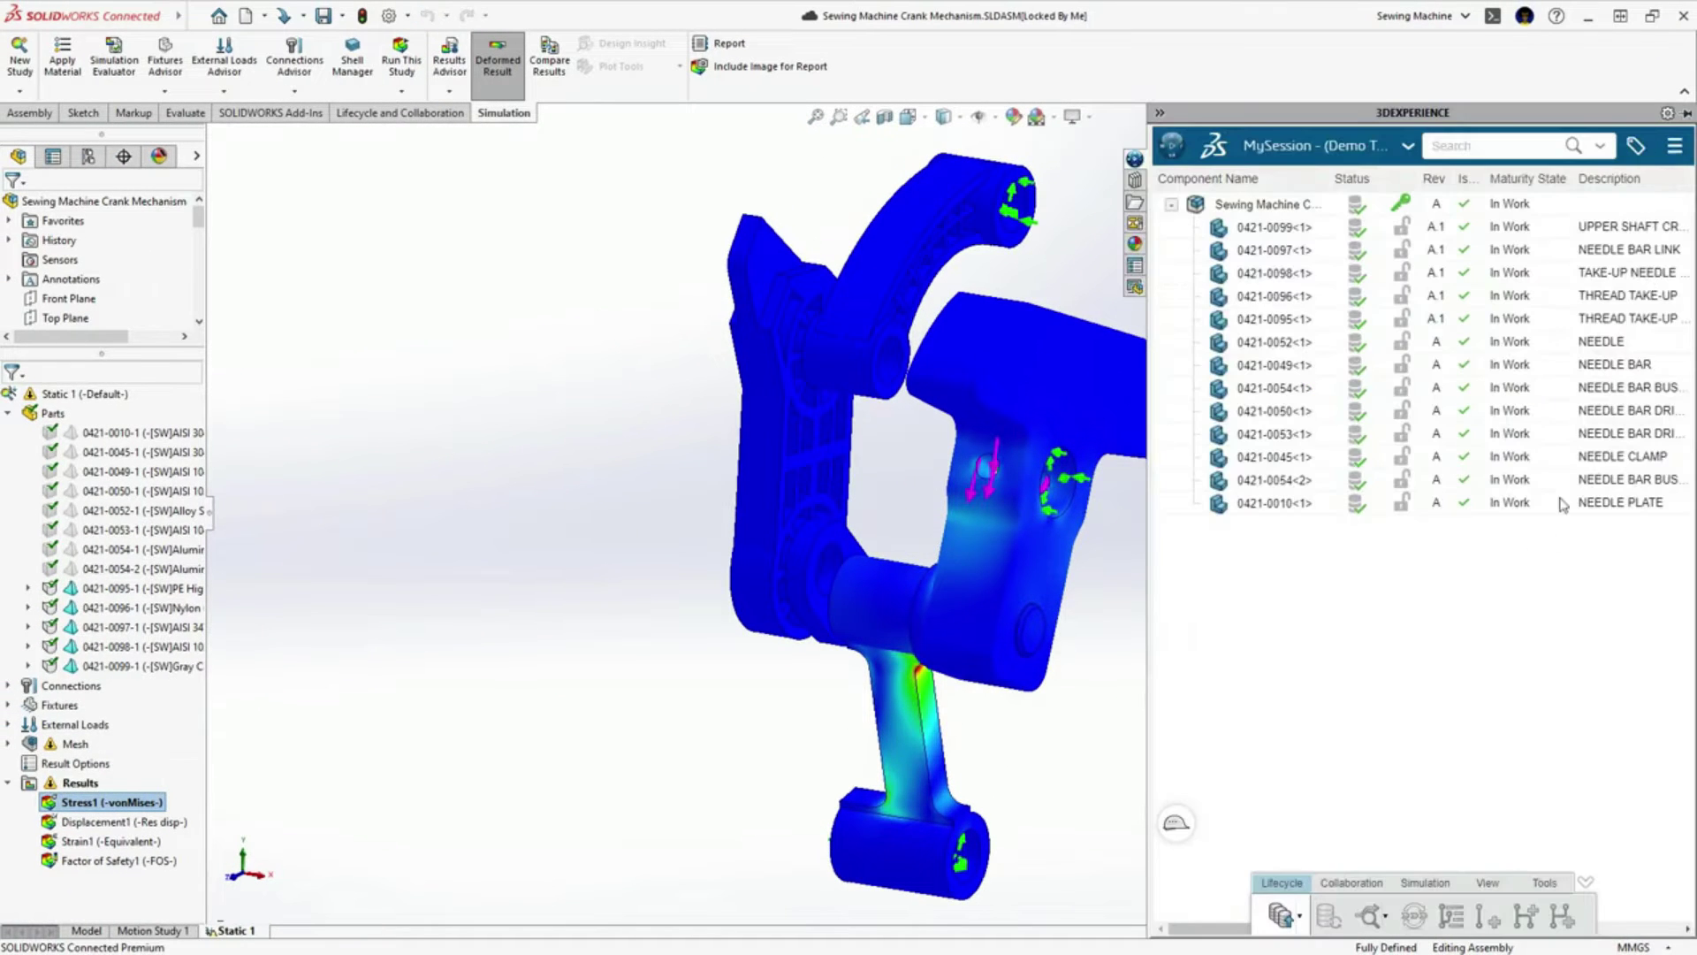
{"action": "left_click", "coordinate": [1439, 885]}
{"action": "left_click", "coordinate": [1447, 919]}
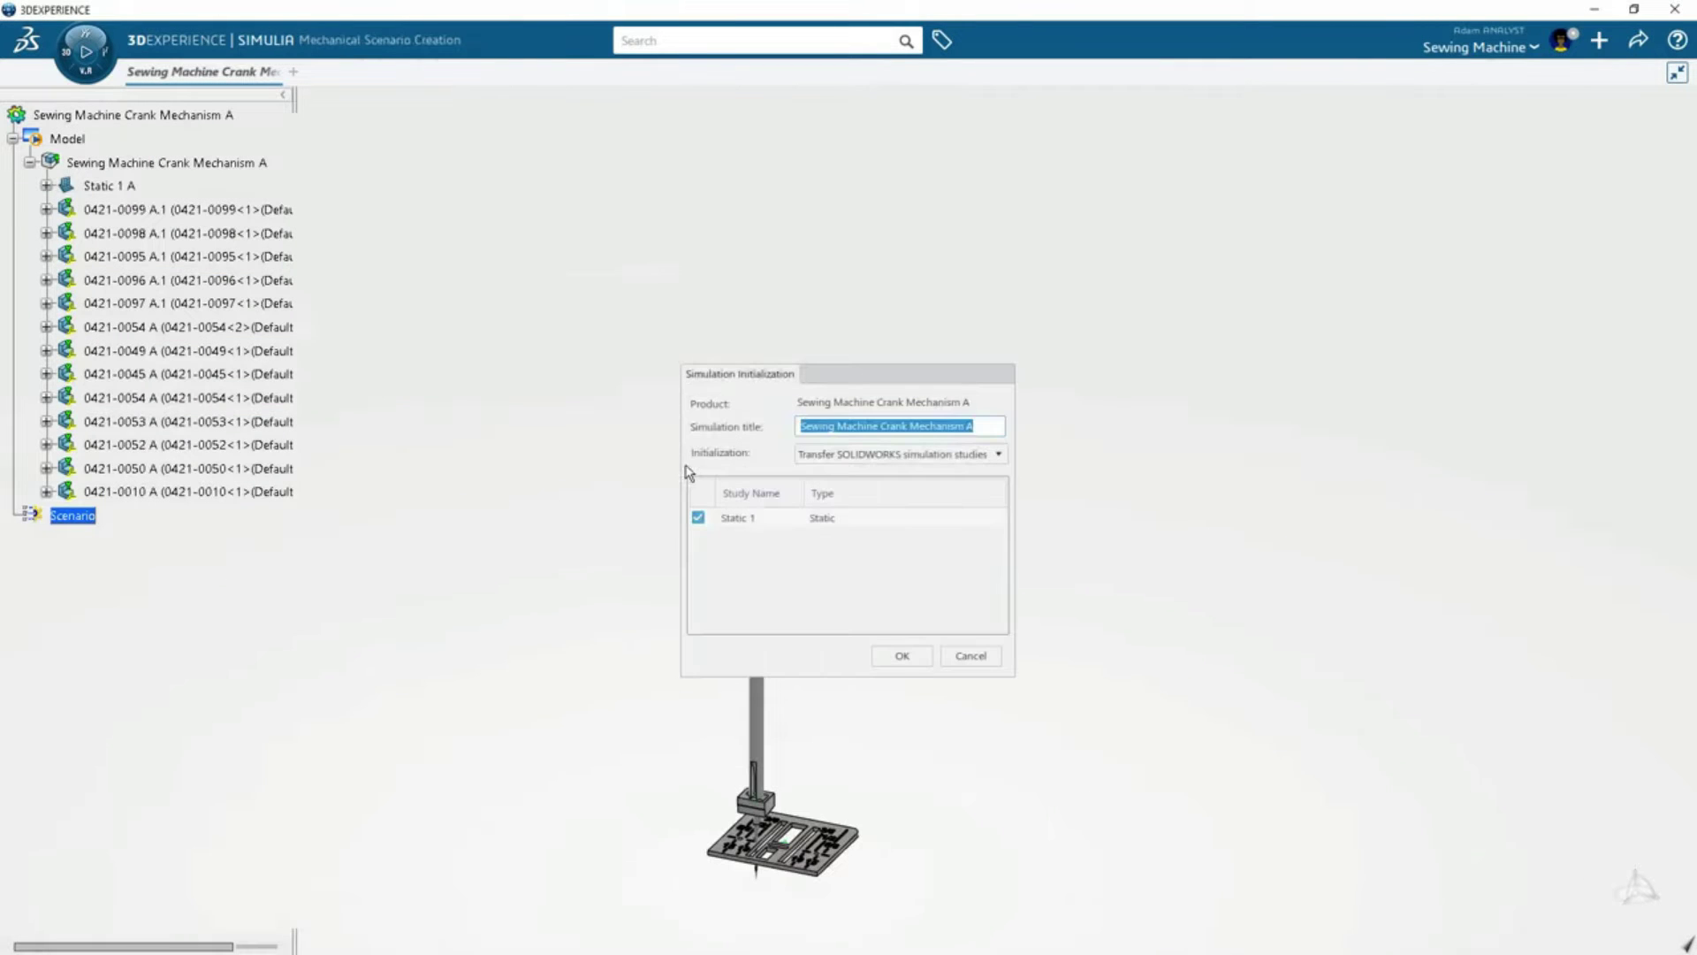
{"action": "left_click", "coordinate": [891, 655]}
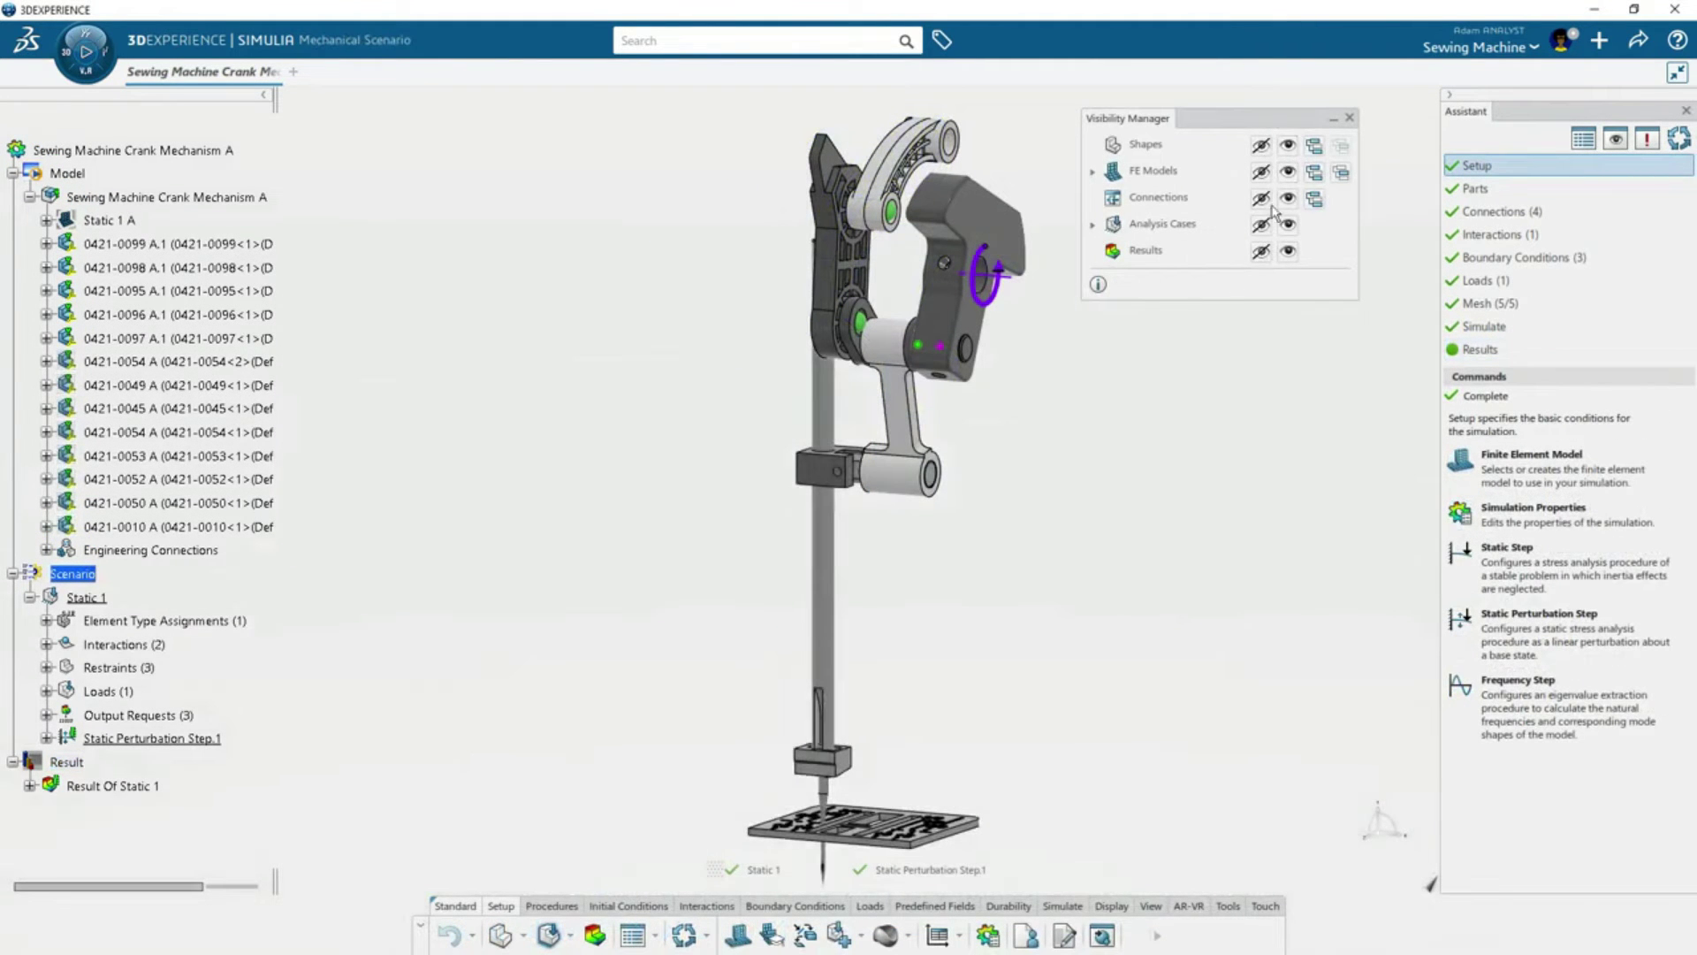
Add a structural analysis case named Break and set up a finite element model for it.
{"action": "left_click", "coordinate": [841, 939]}
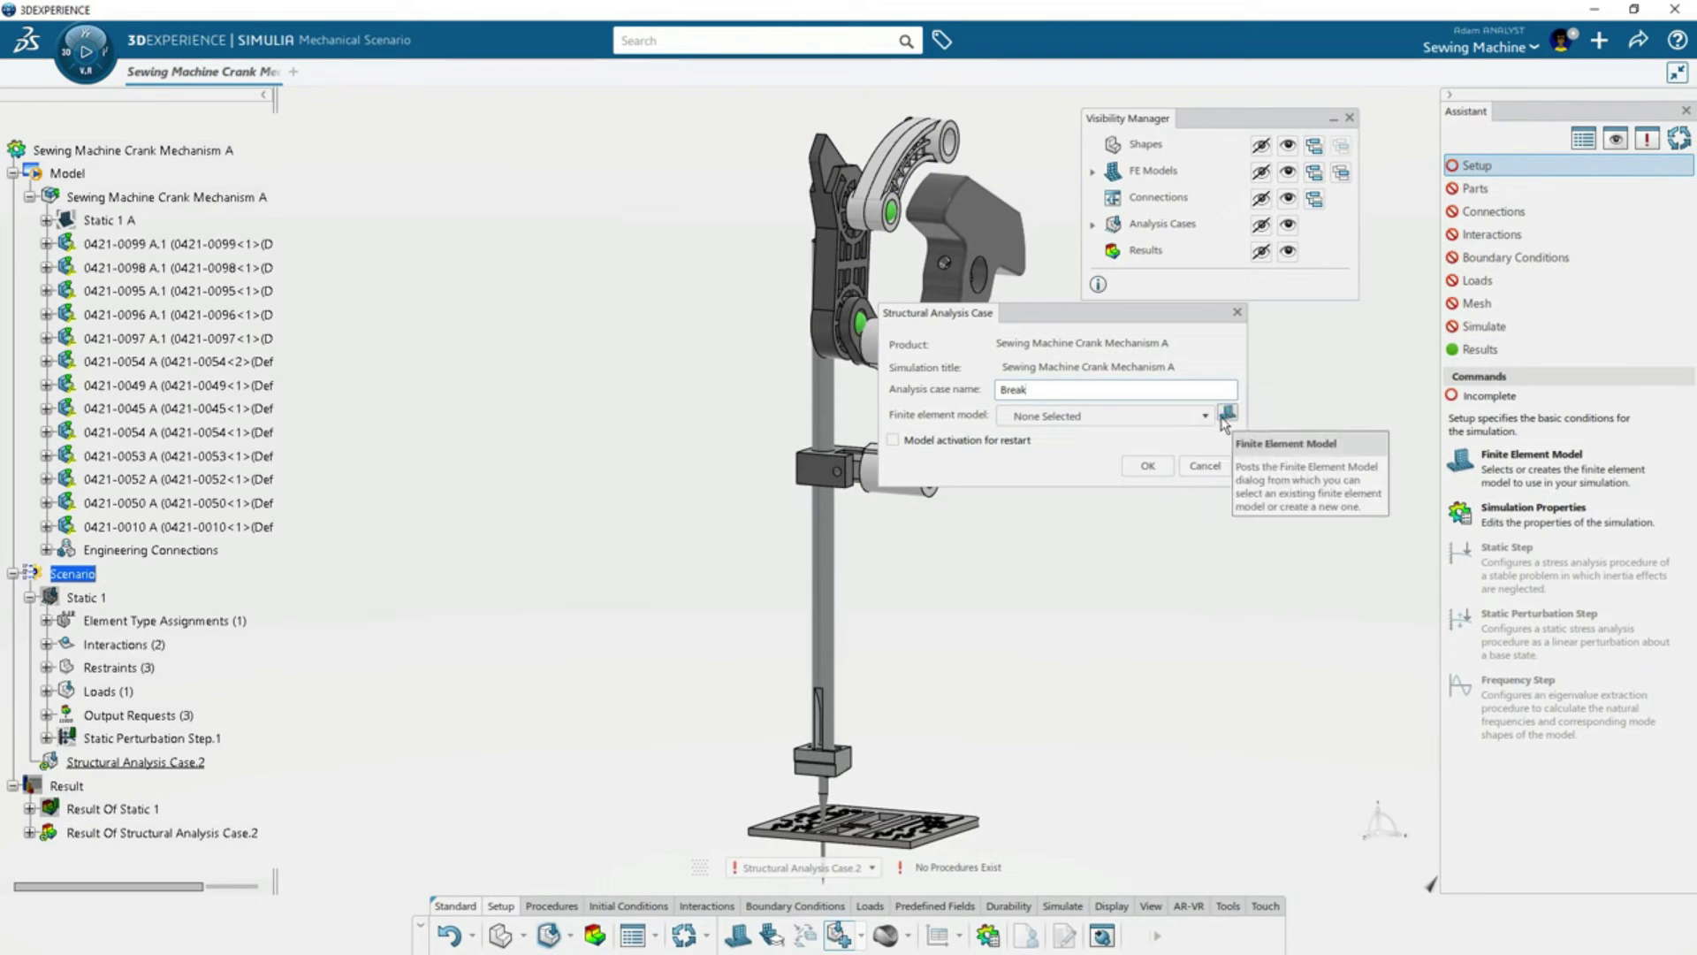
{"action": "left_click", "coordinate": [1228, 417]}
{"action": "left_click", "coordinate": [875, 532]}
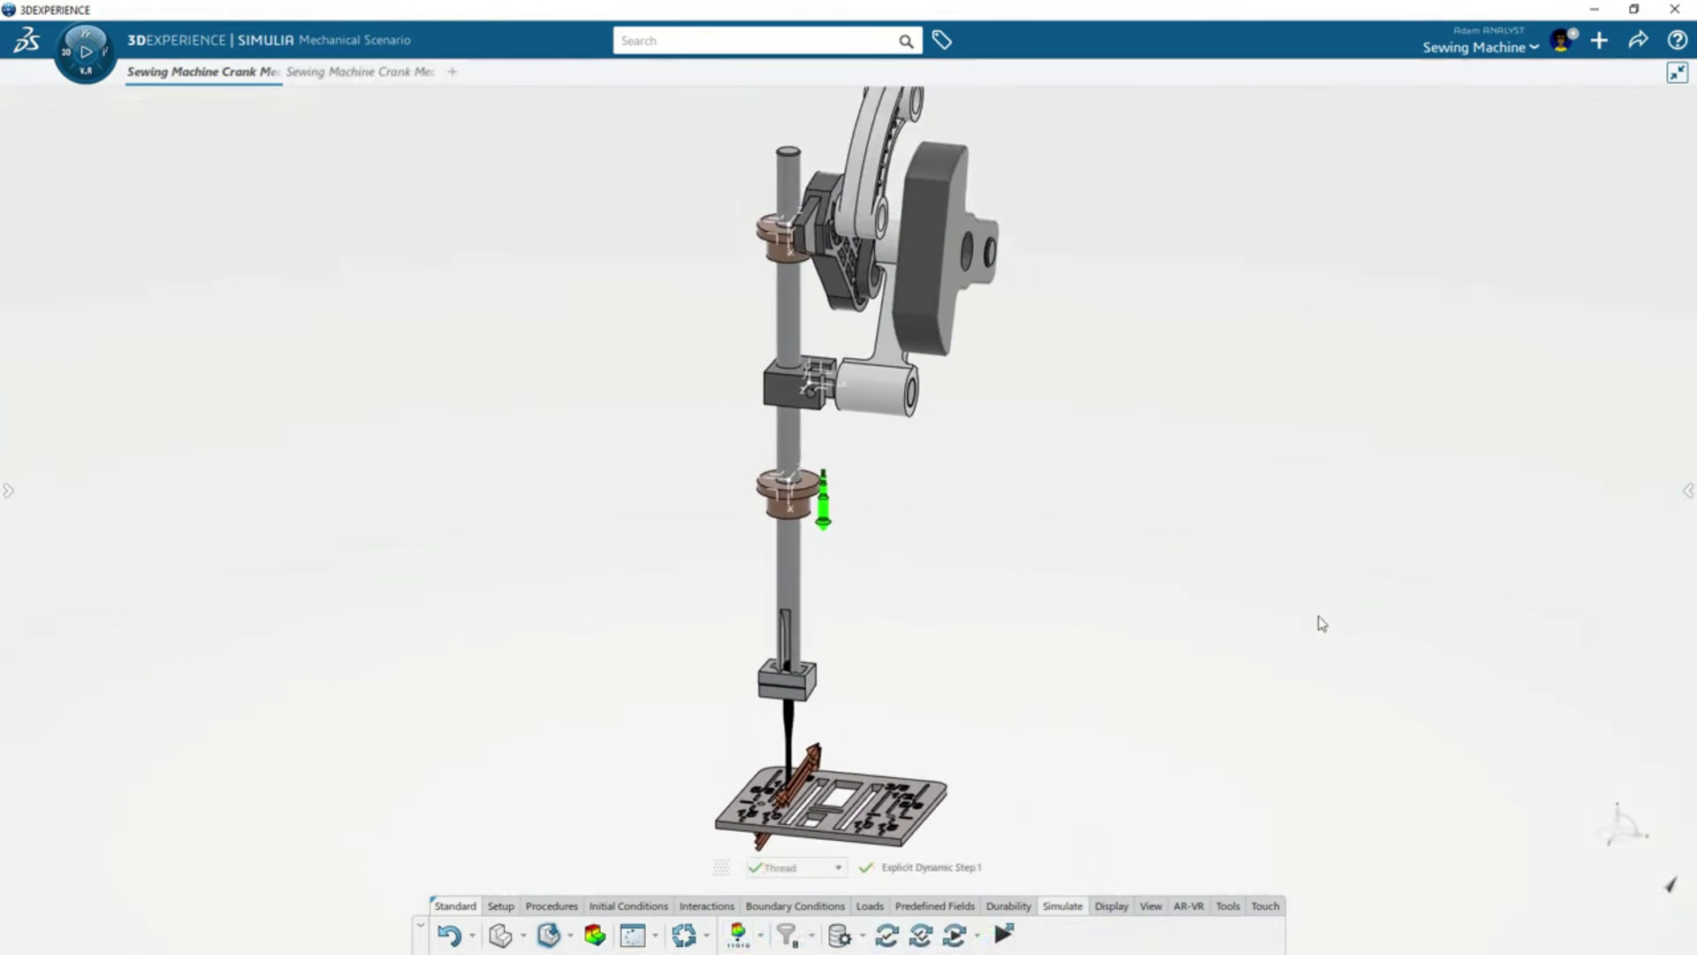
Run only the Thread analysis case on the cloud with 8 cores, leaving Static 1 out.
{"action": "left_click", "coordinate": [970, 921]}
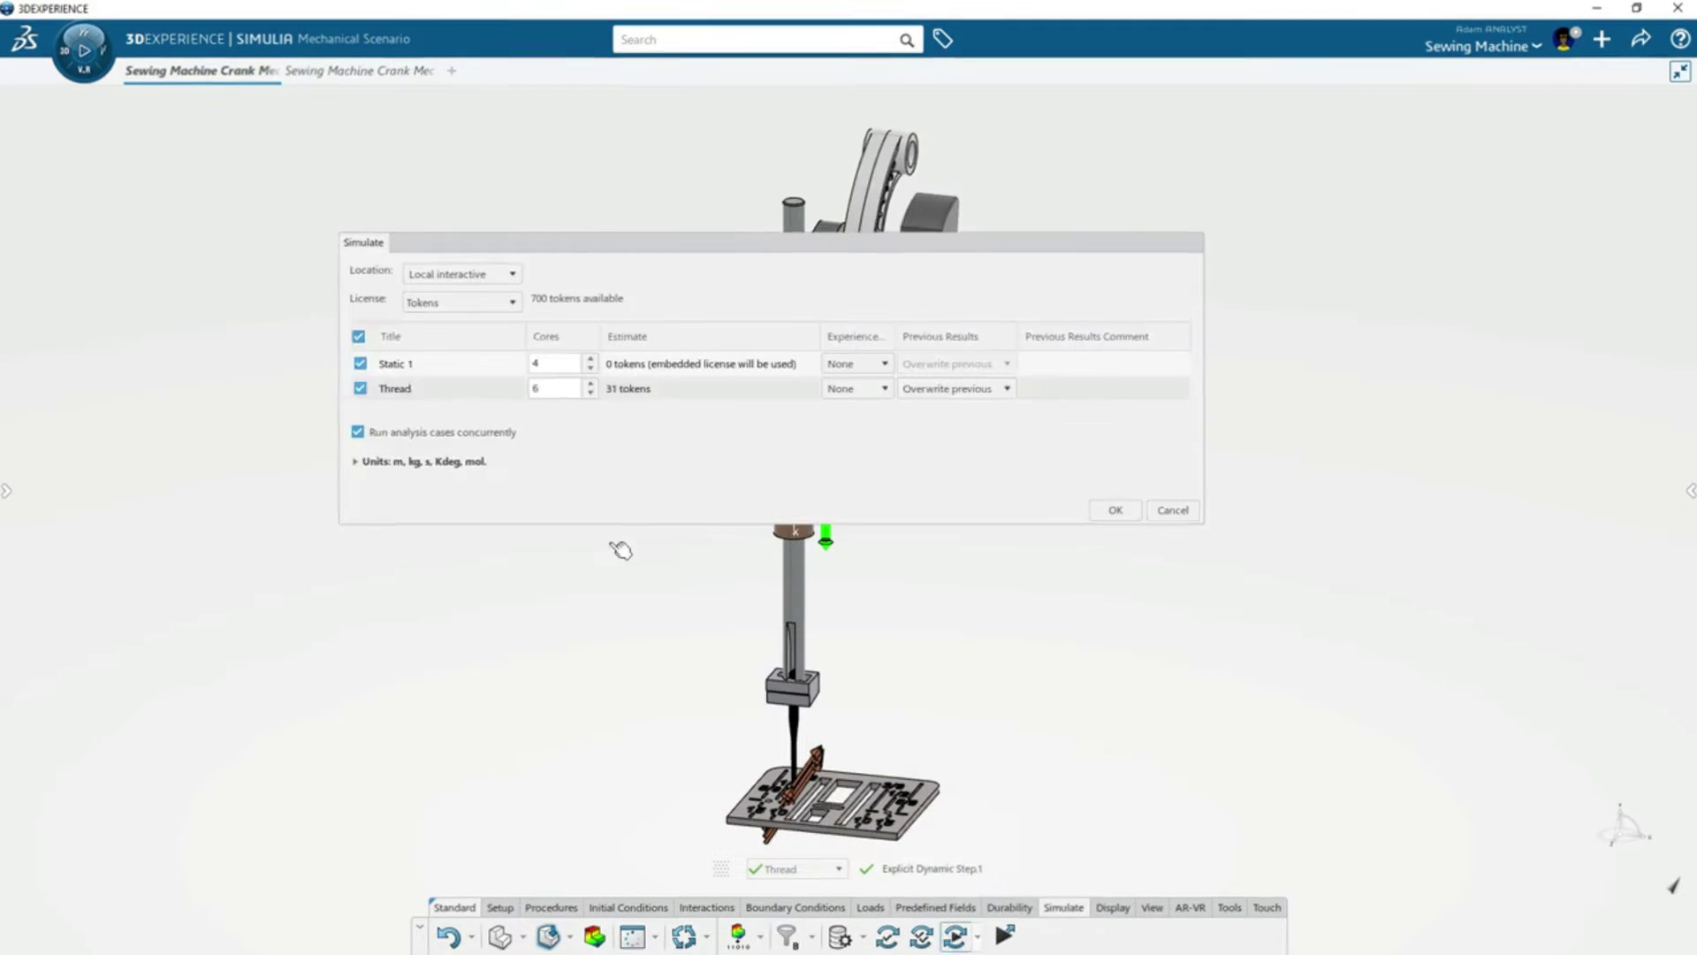
{"action": "left_click", "coordinate": [464, 277]}
{"action": "left_click", "coordinate": [382, 289]}
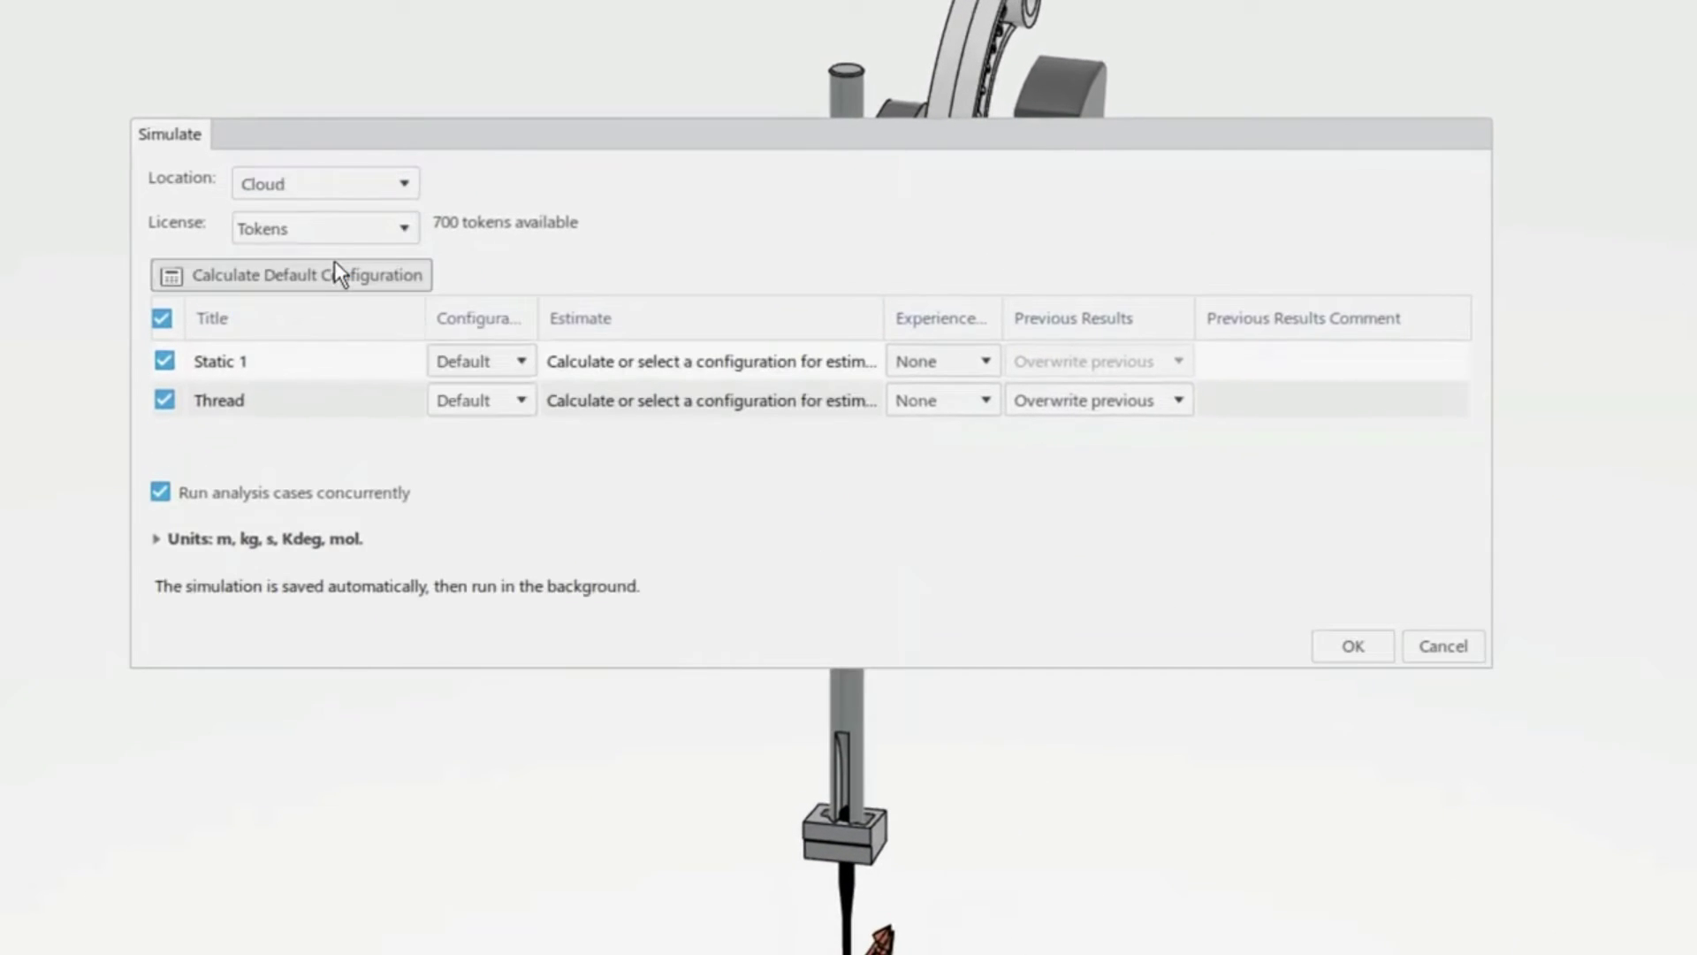
{"action": "left_click", "coordinate": [164, 361]}
{"action": "left_click", "coordinate": [484, 401]}
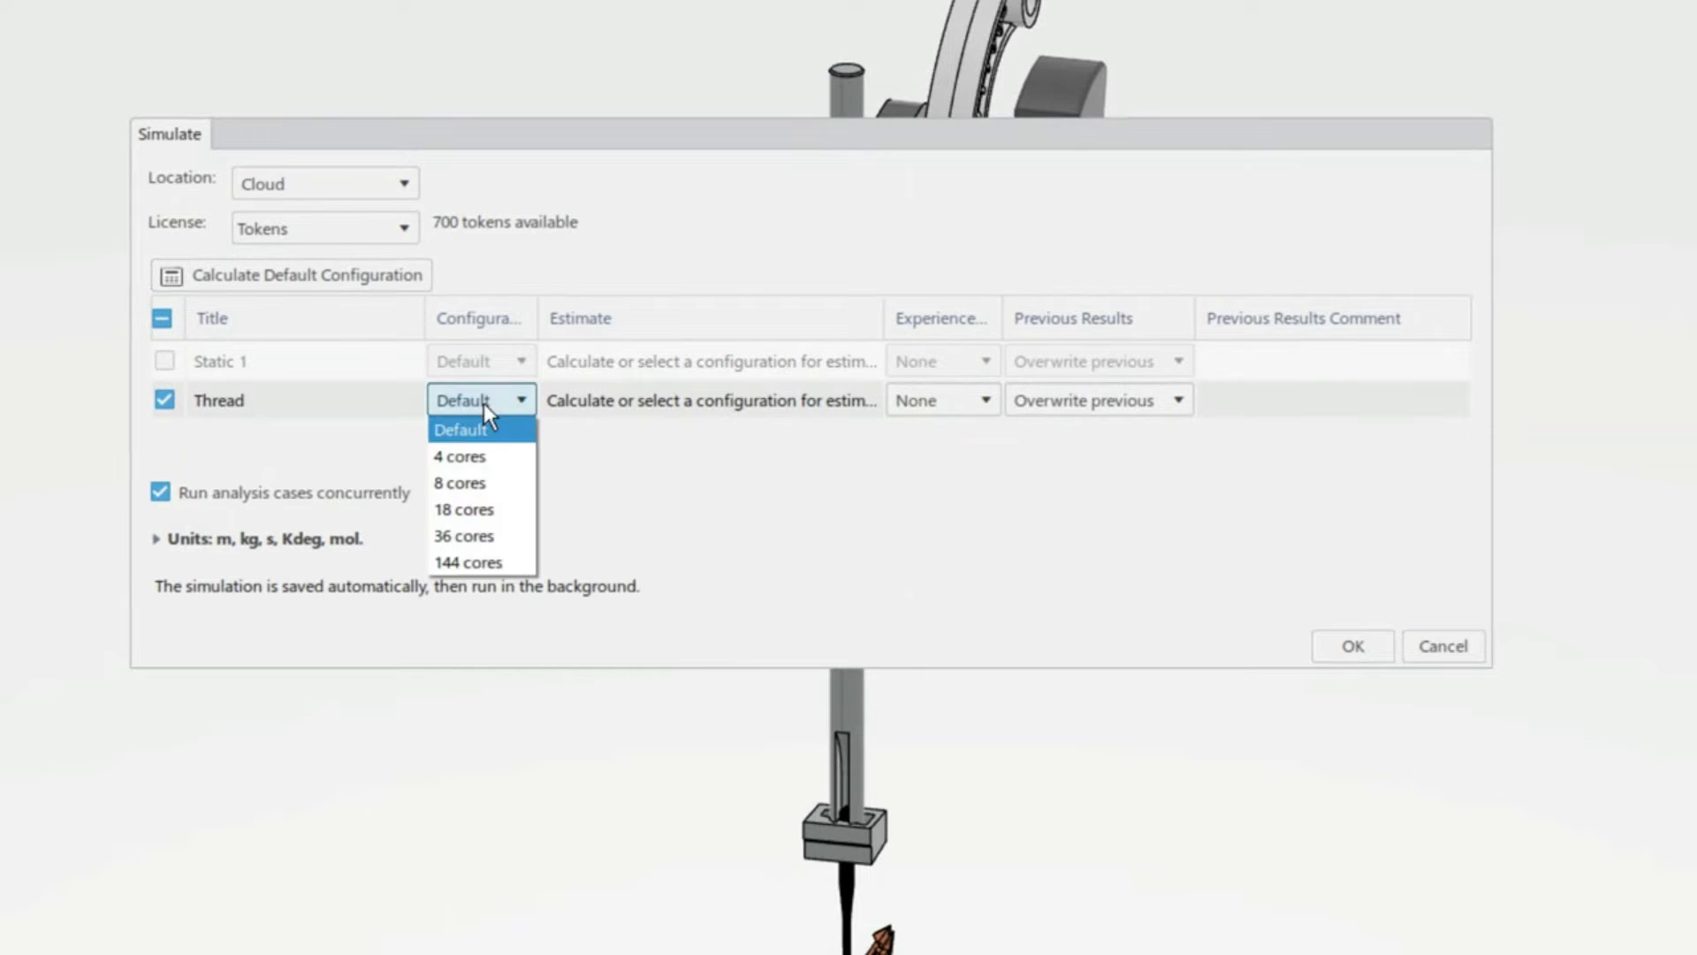
{"action": "left_click", "coordinate": [515, 489]}
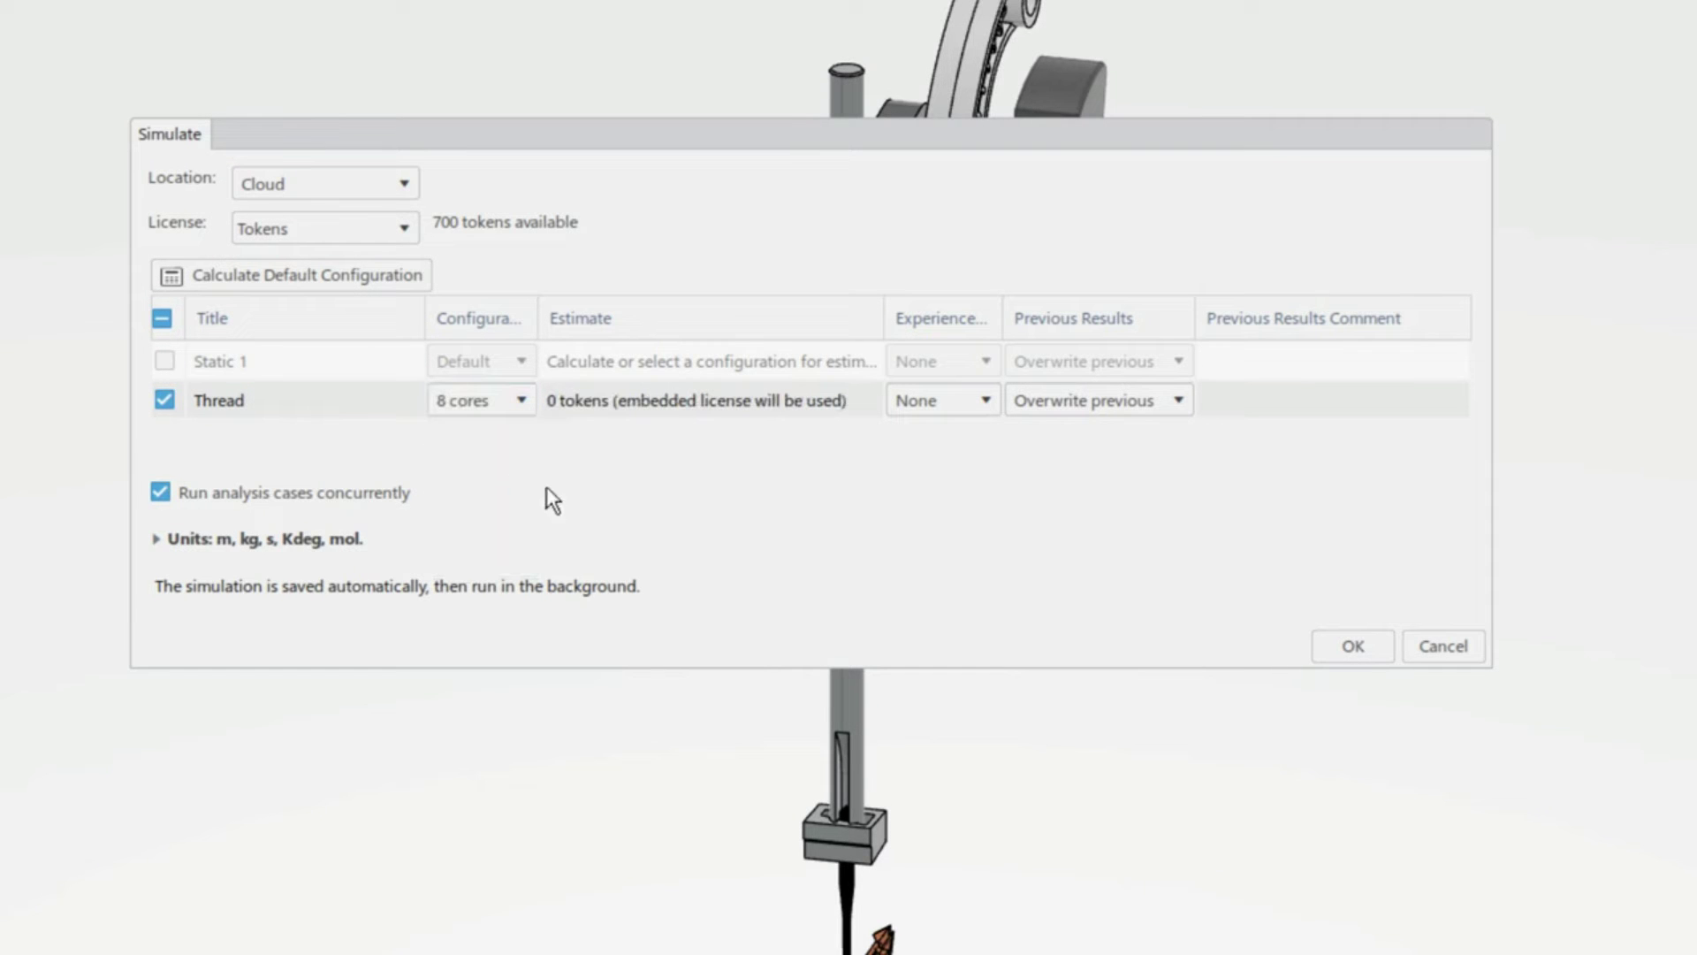
{"action": "left_click", "coordinate": [1330, 650]}
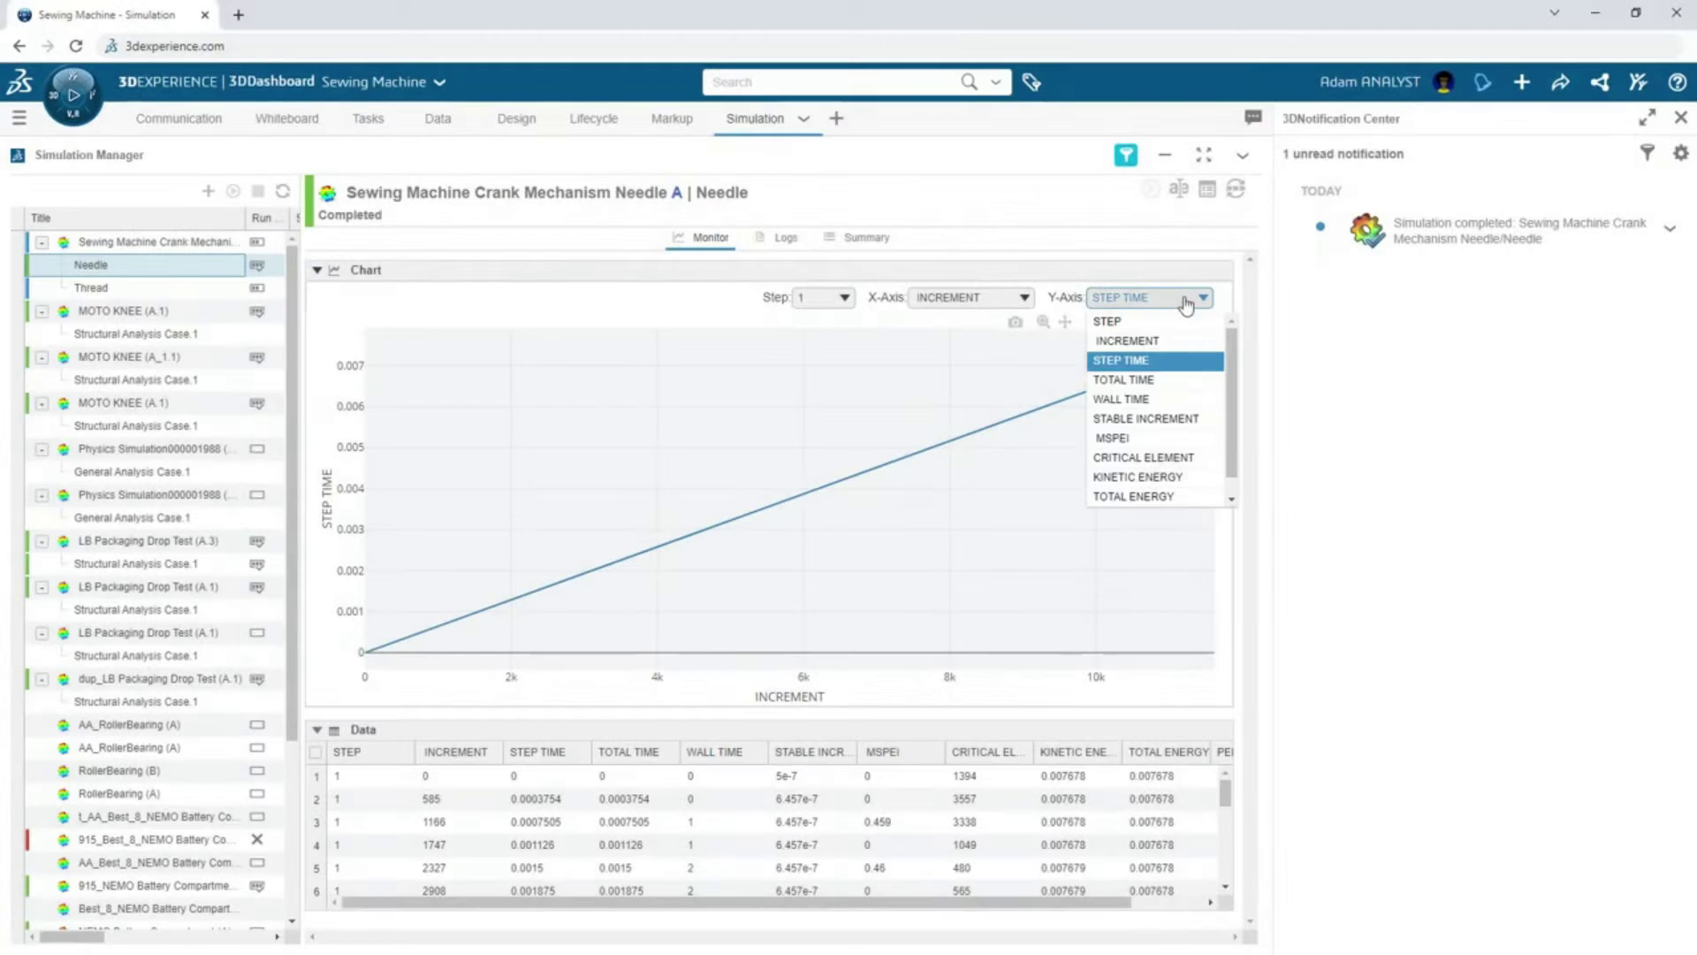
In the browser's Simulation Manager, plot kinetic energy against increment for the Needle run and look through its data table.
{"action": "left_click", "coordinate": [1193, 479]}
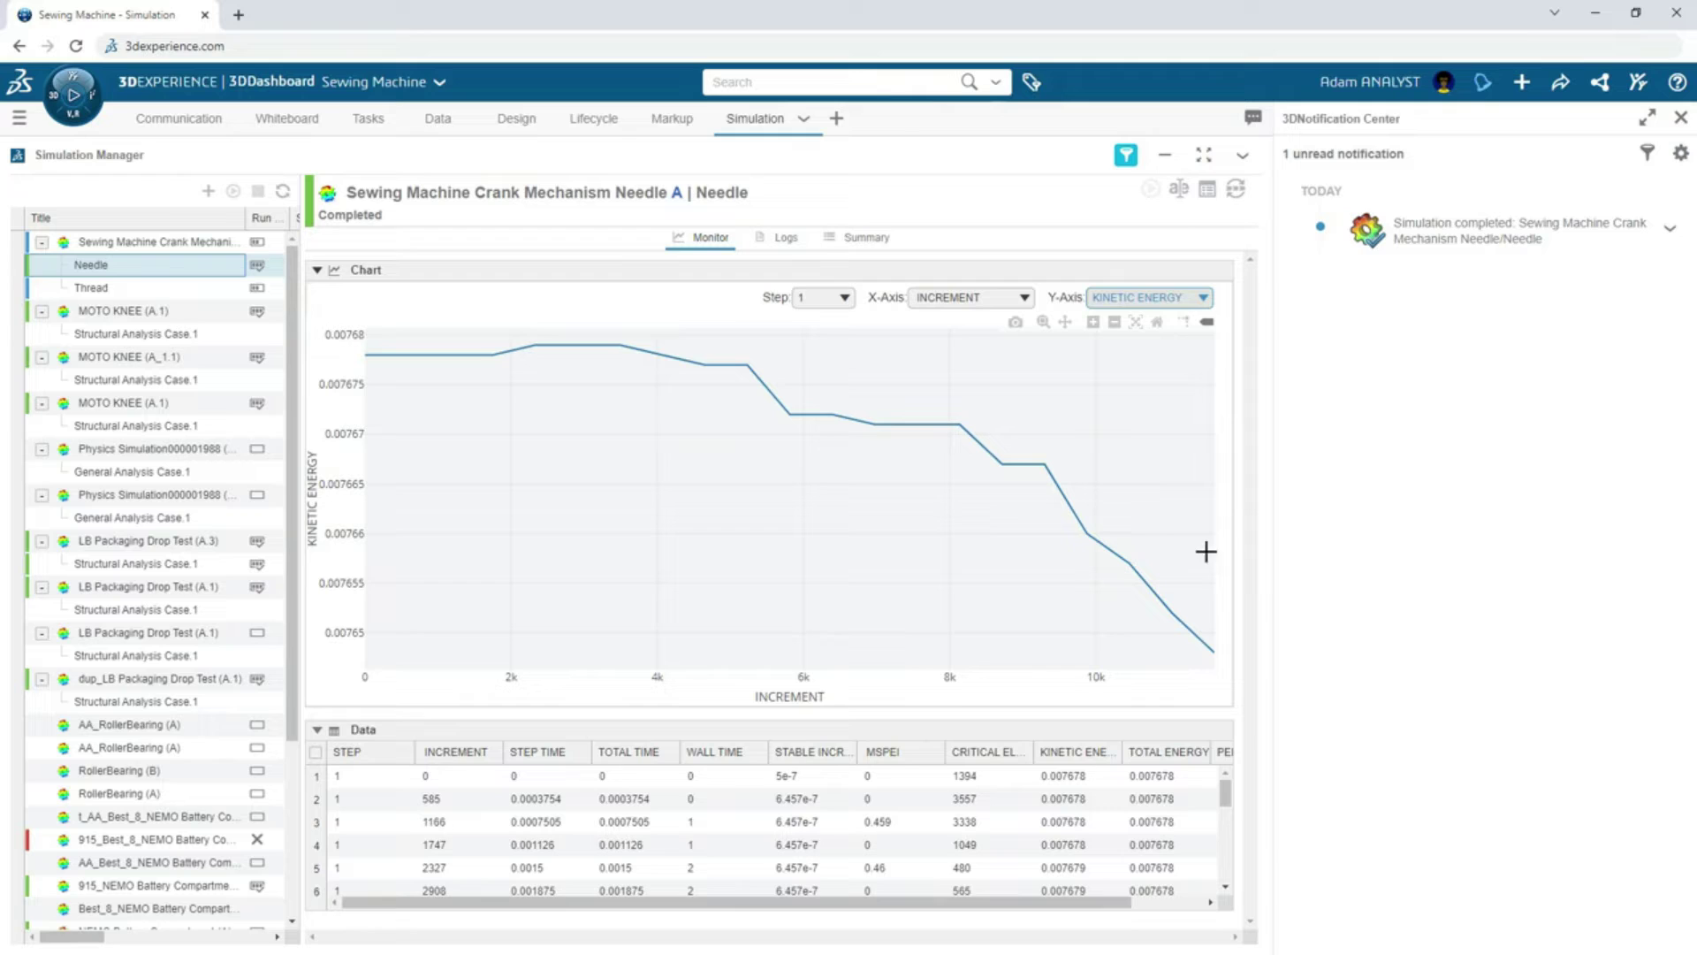
{"action": "left_click_drag", "start_coordinate": [1223, 790], "coordinate": [1229, 895]}
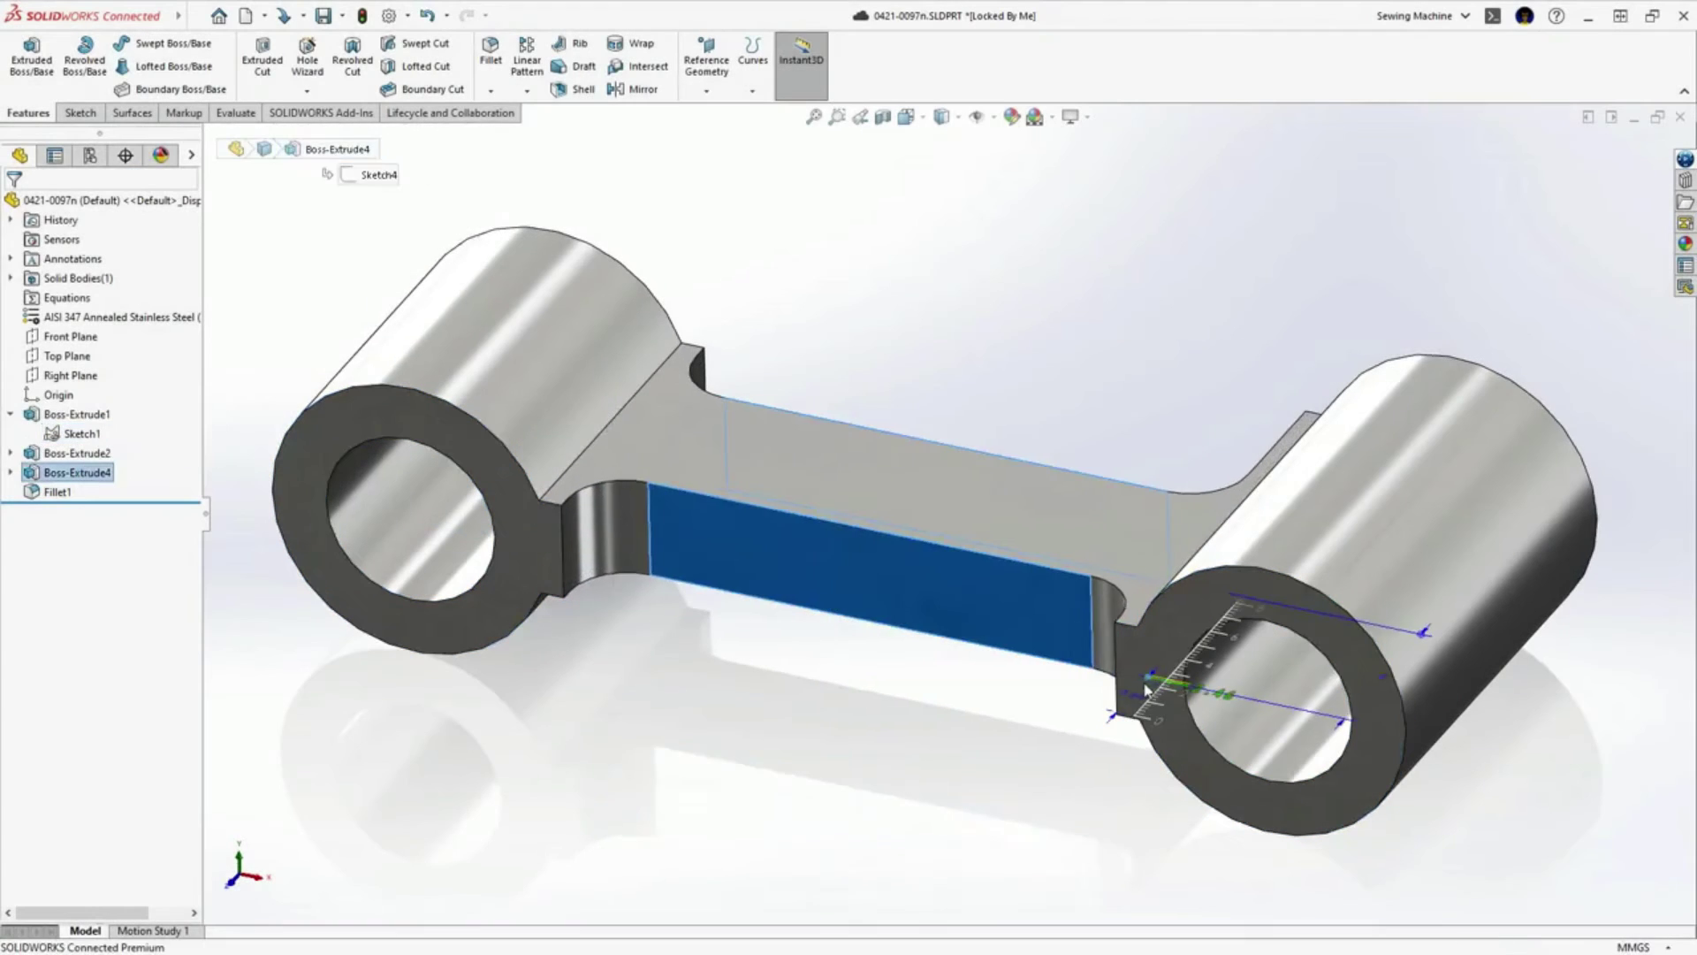
Add the link's Boss-Extrude4 offset and Fillet1 radius to the parameters as W_Offset and W_Fillet.
{"action": "left_click_drag", "start_coordinate": [1148, 689], "coordinate": [1184, 676]}
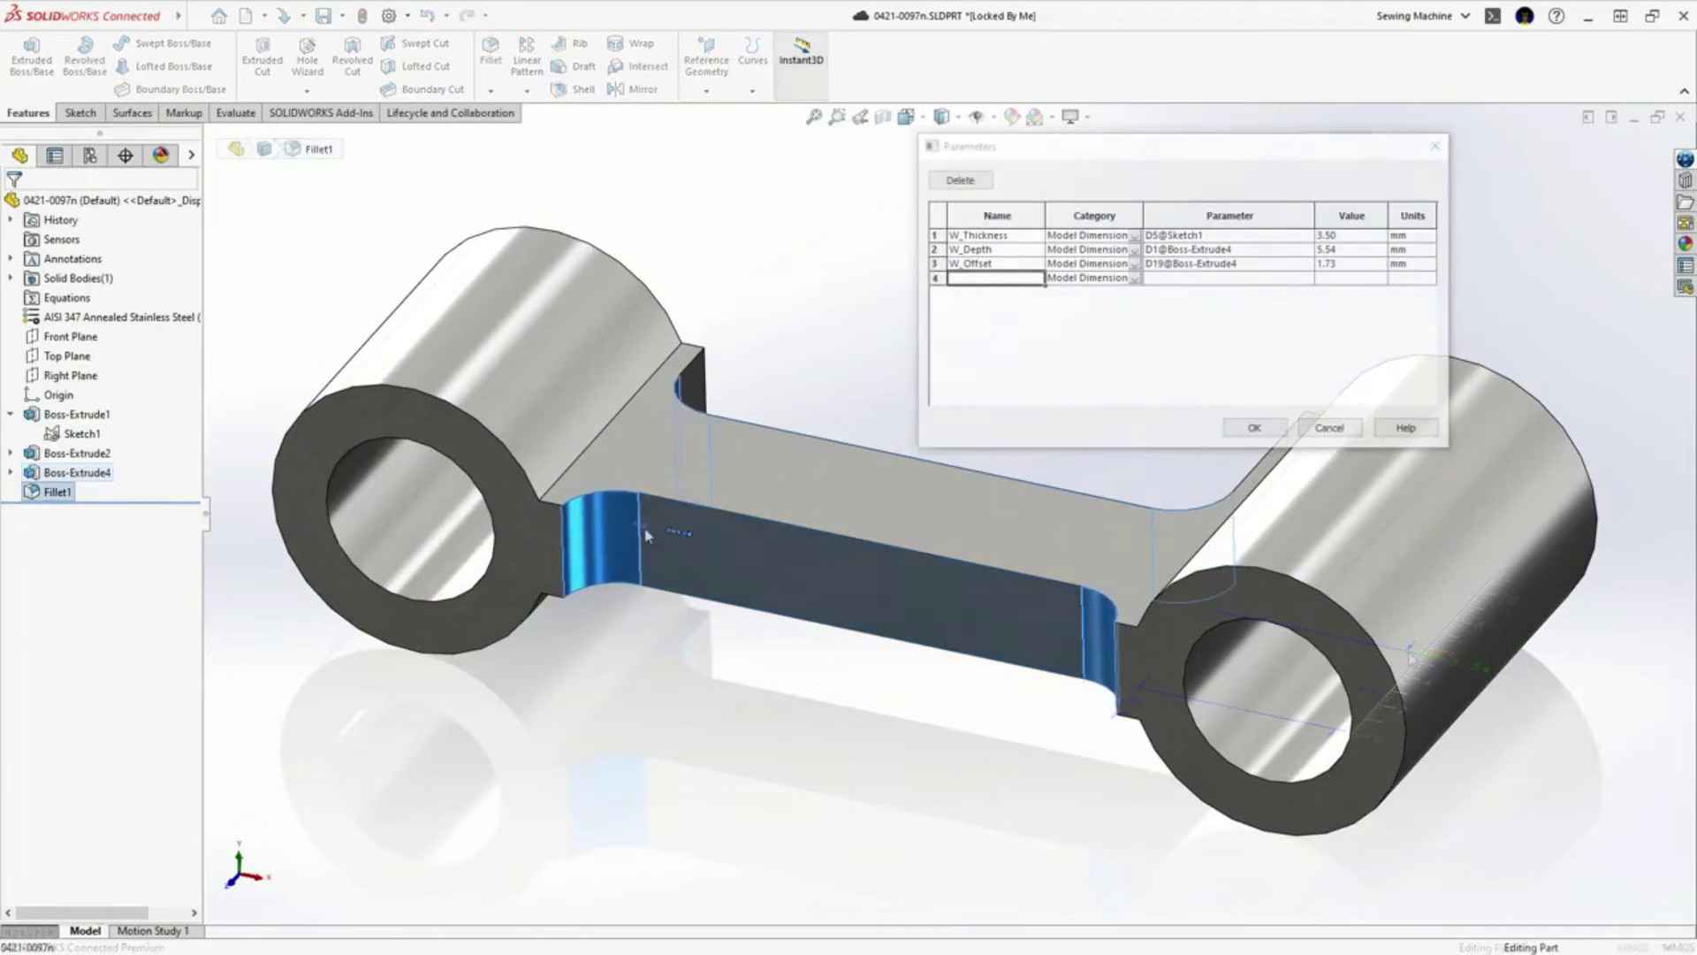
{"action": "left_click", "coordinate": [677, 533]}
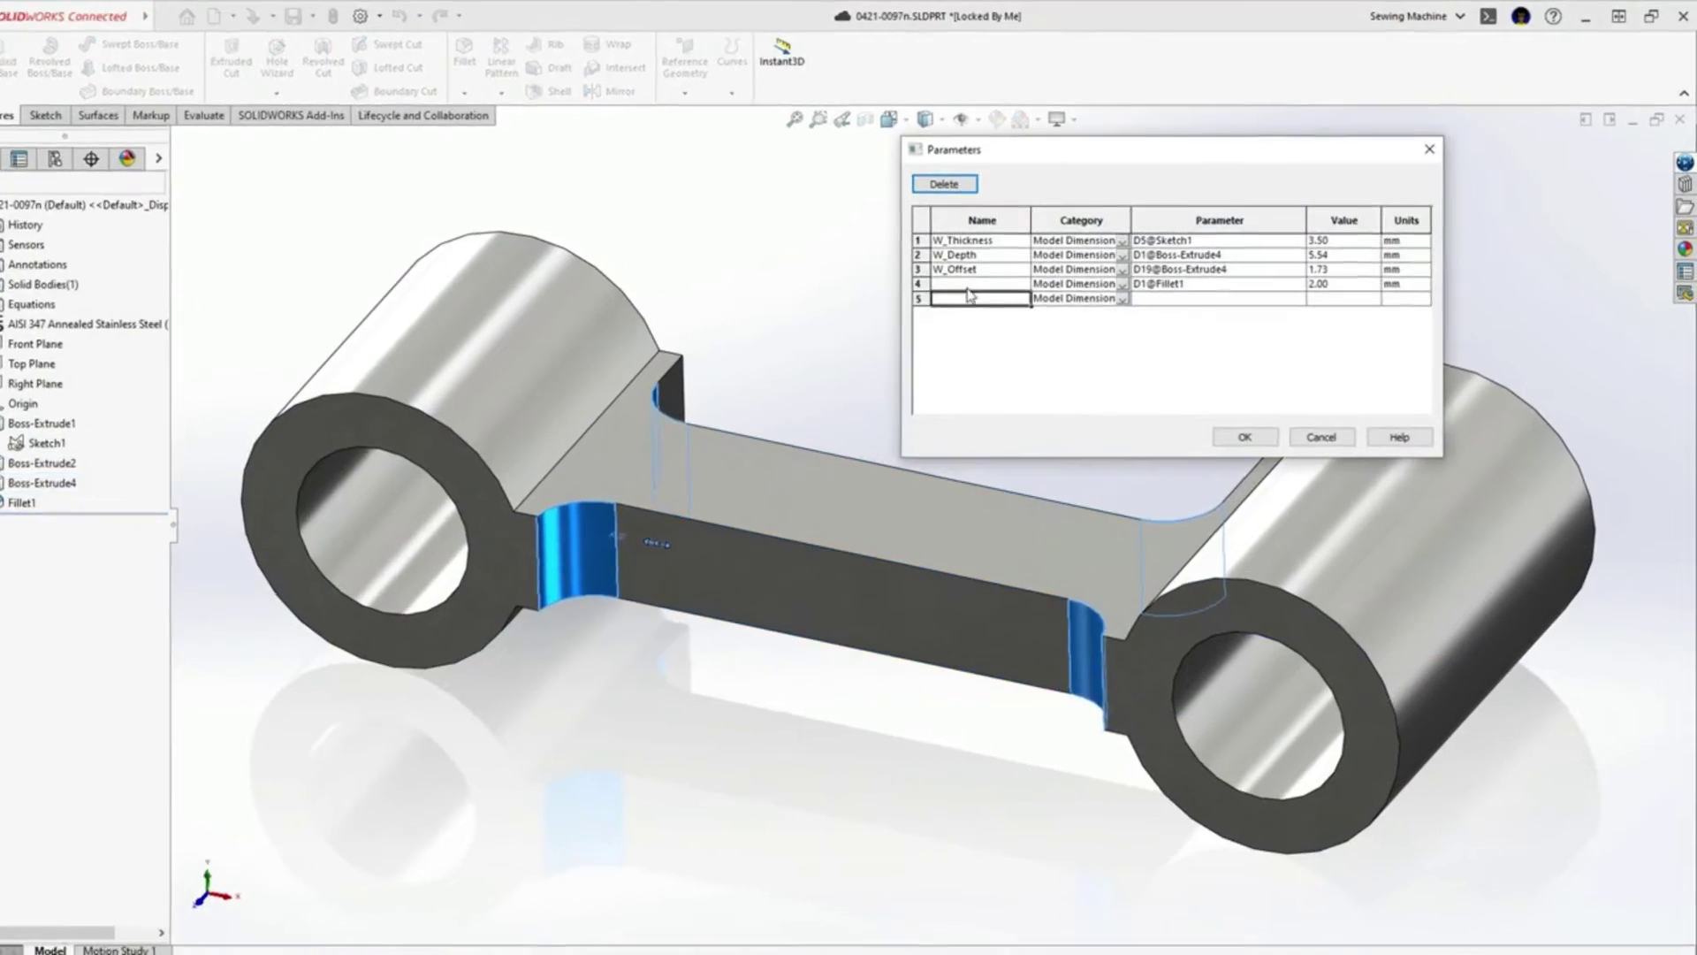
{"action": "type", "text": "W_F"}
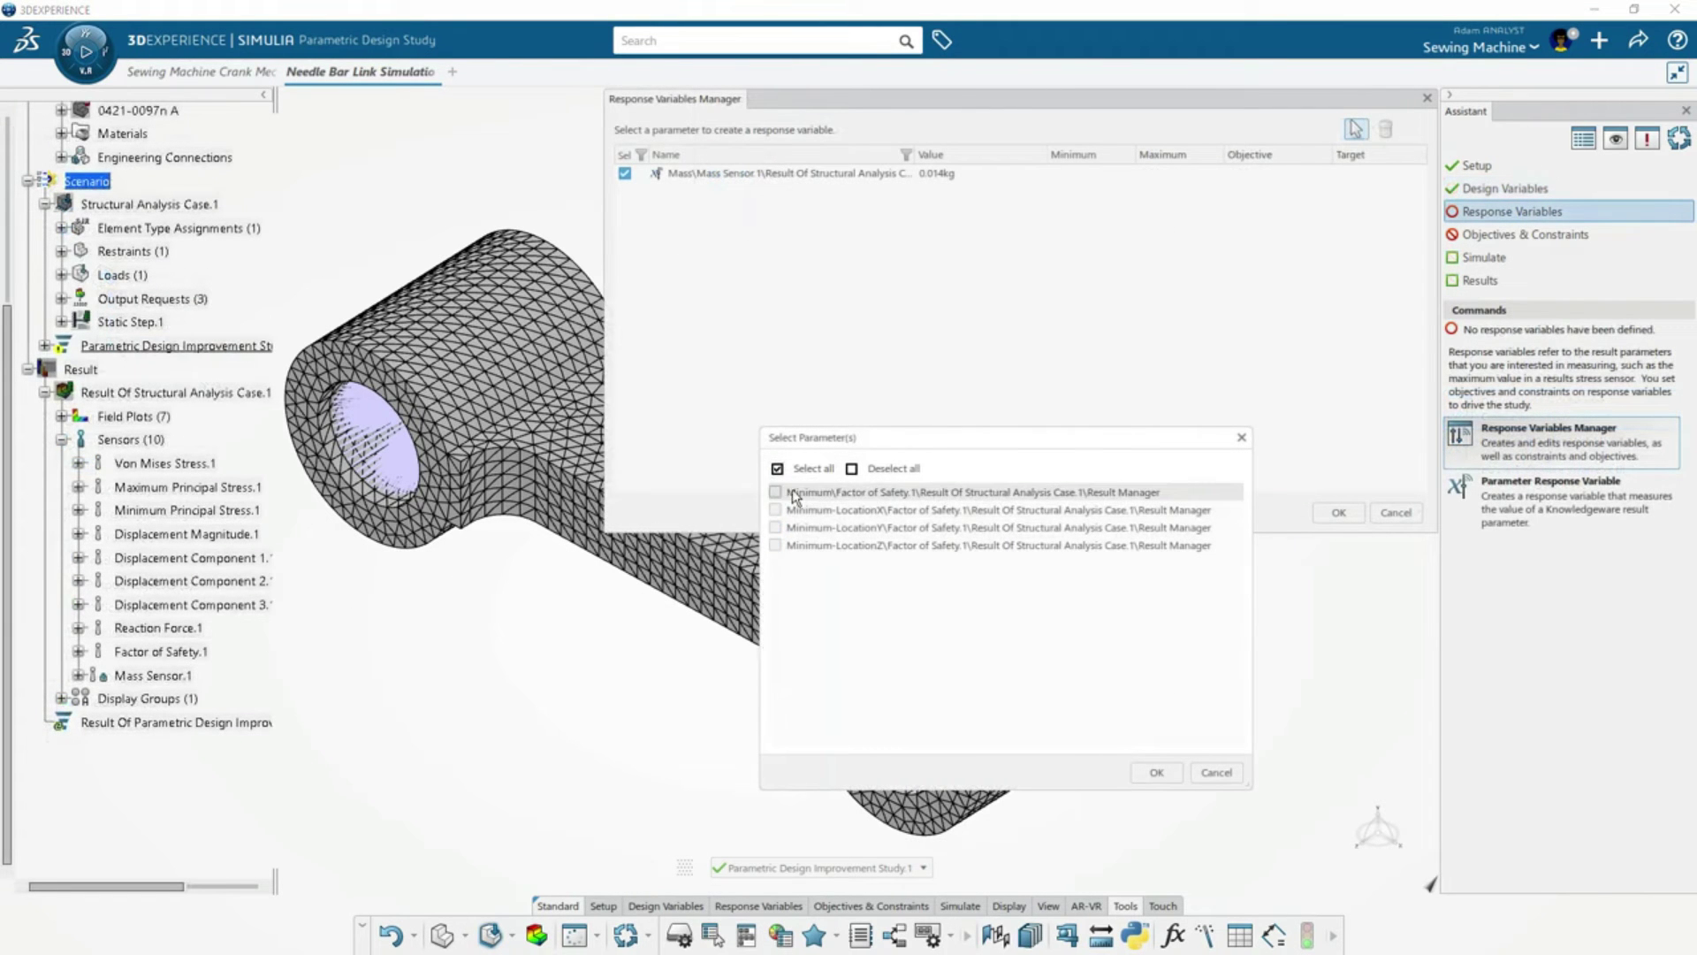
Add the minimum factor of safety as a response variable and generate alternatives from Design 1 in the parametric study results.
{"action": "left_click", "coordinate": [1152, 772]}
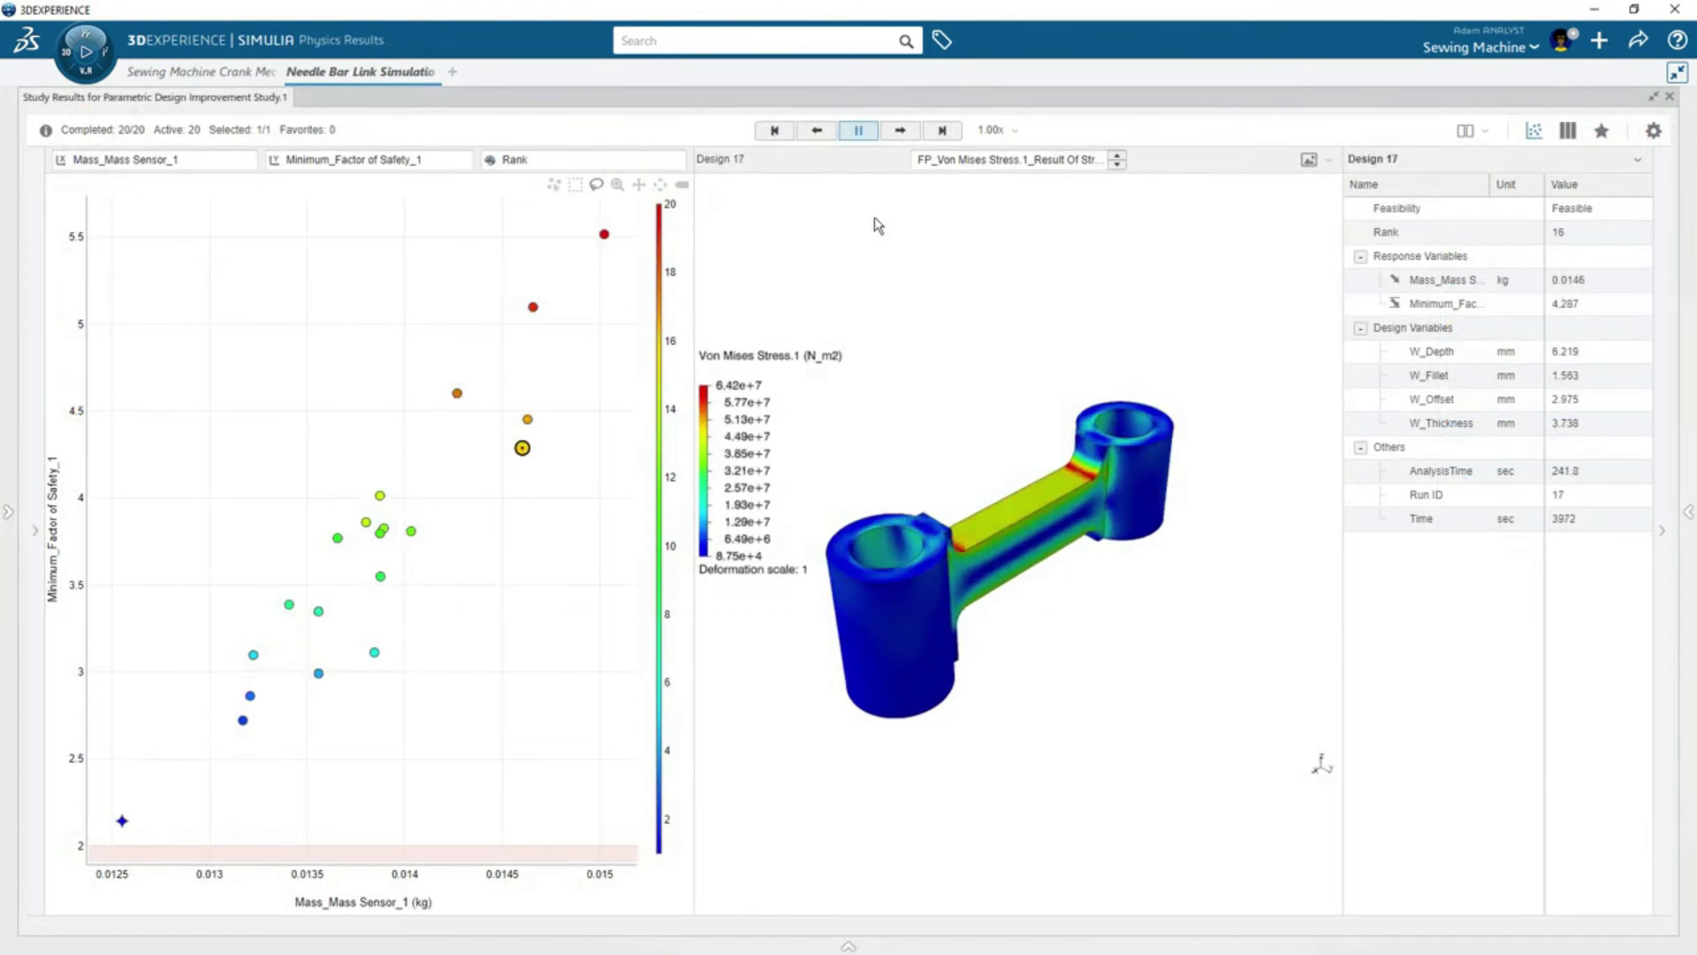
{"action": "left_click", "coordinate": [858, 130]}
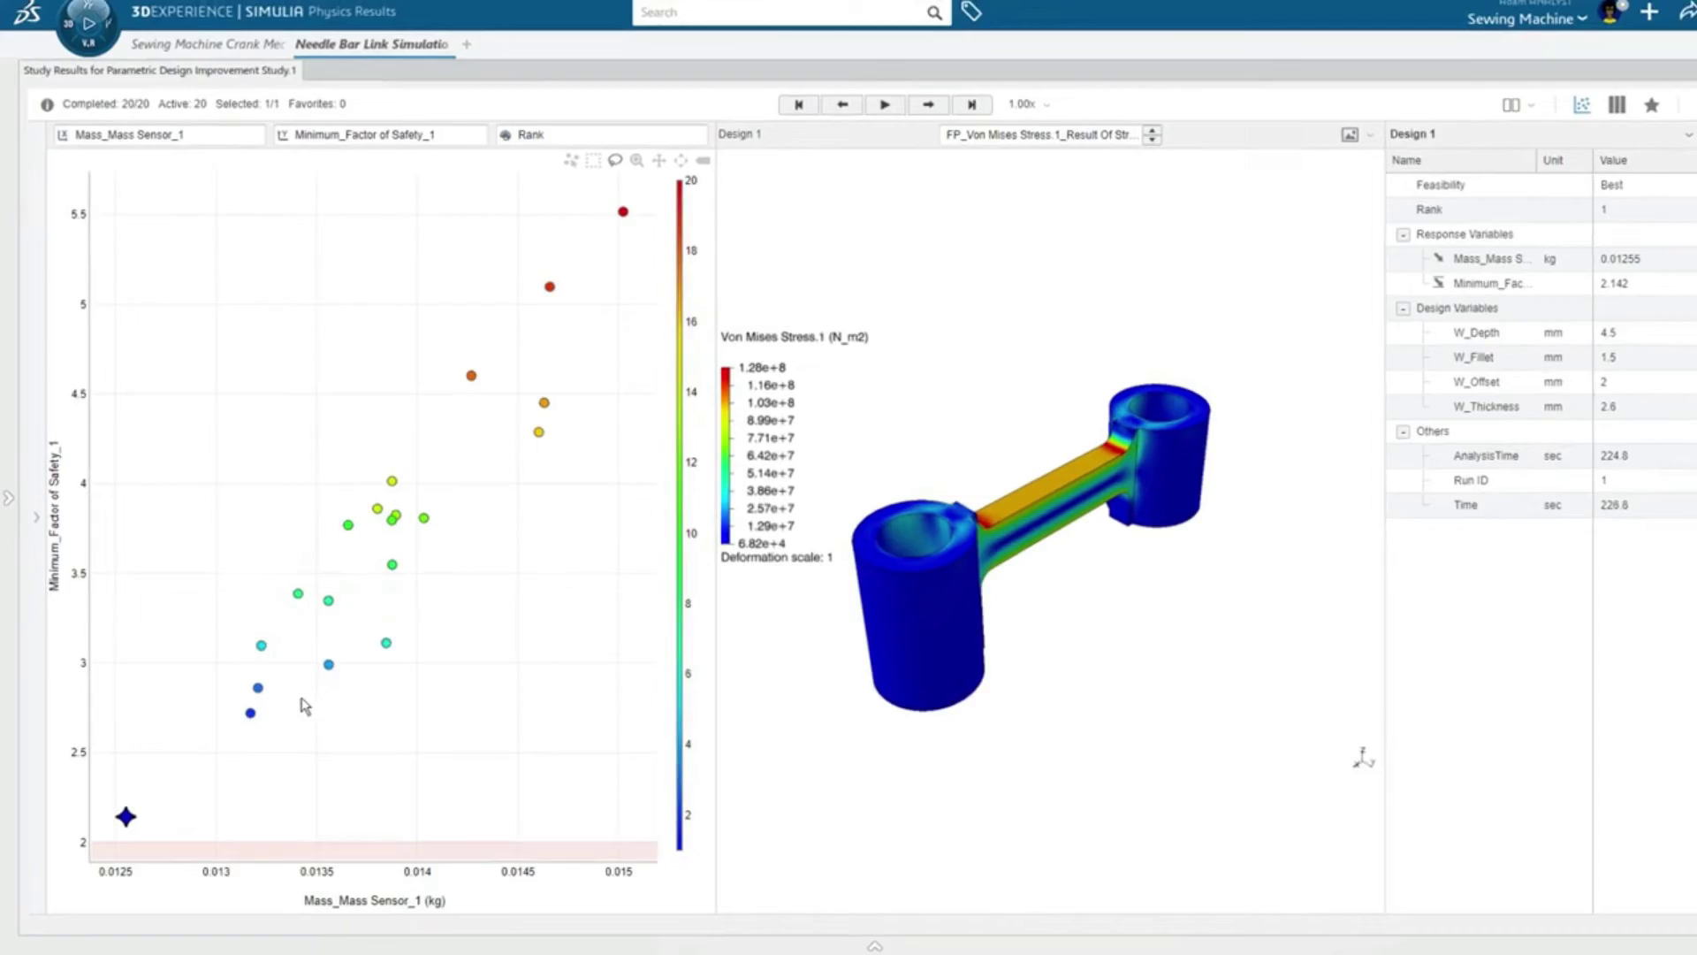
{"action": "right_click", "coordinate": [122, 821]}
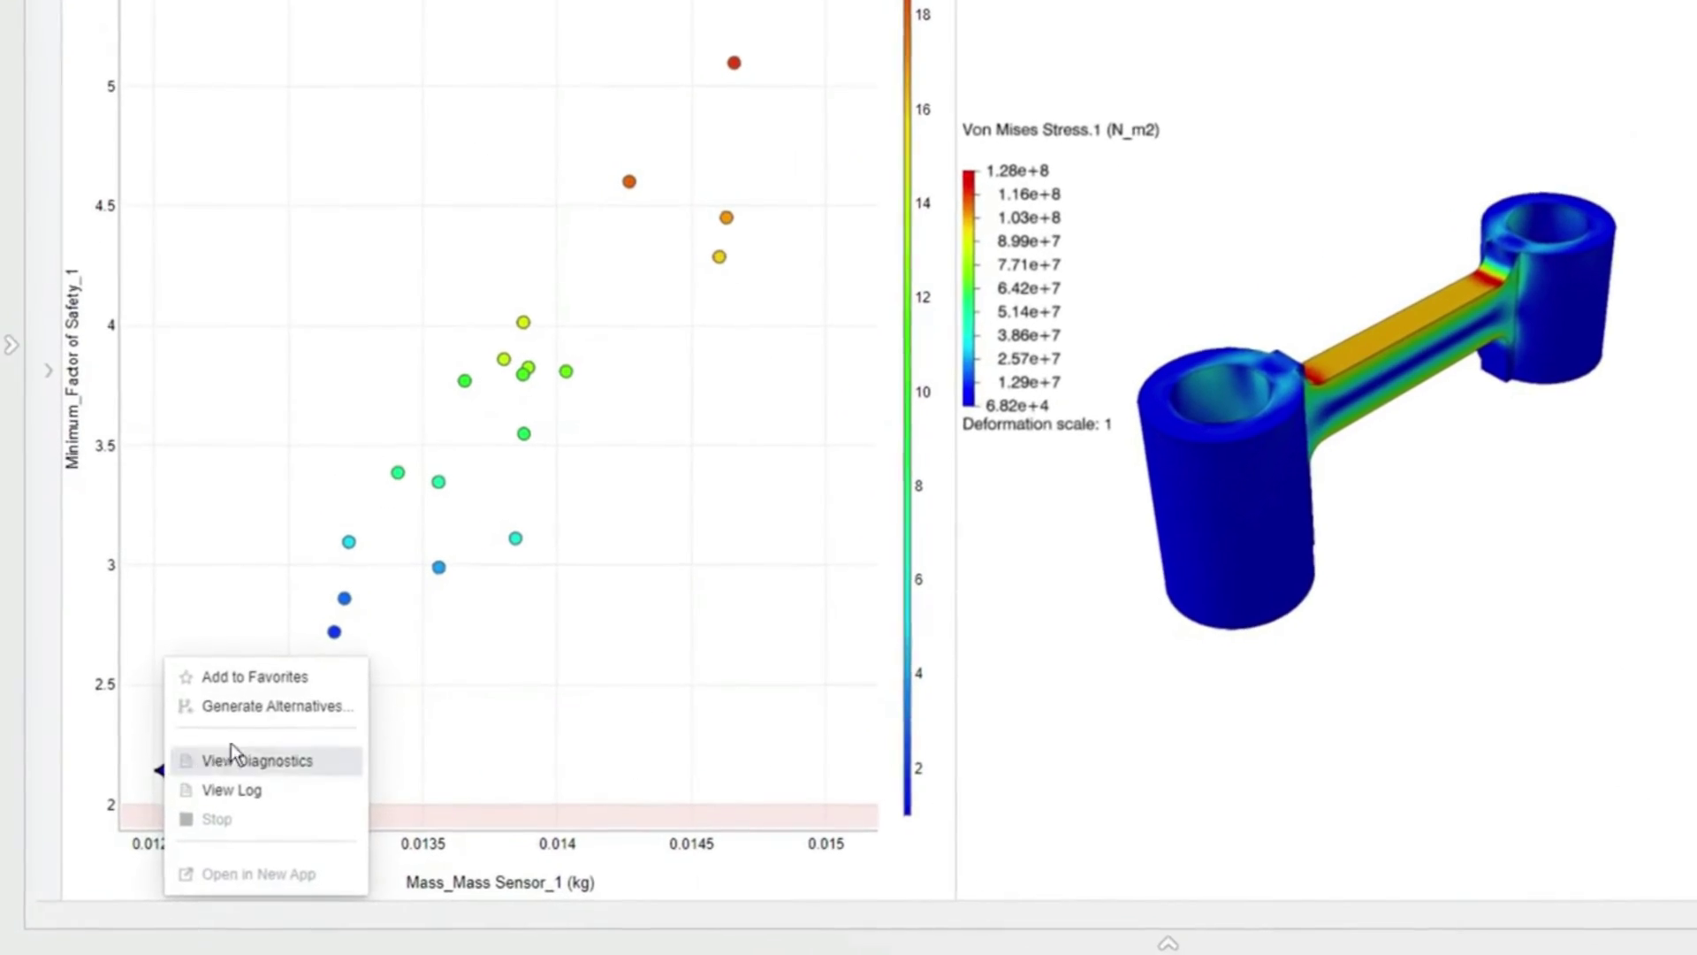
{"action": "left_click", "coordinate": [284, 707]}
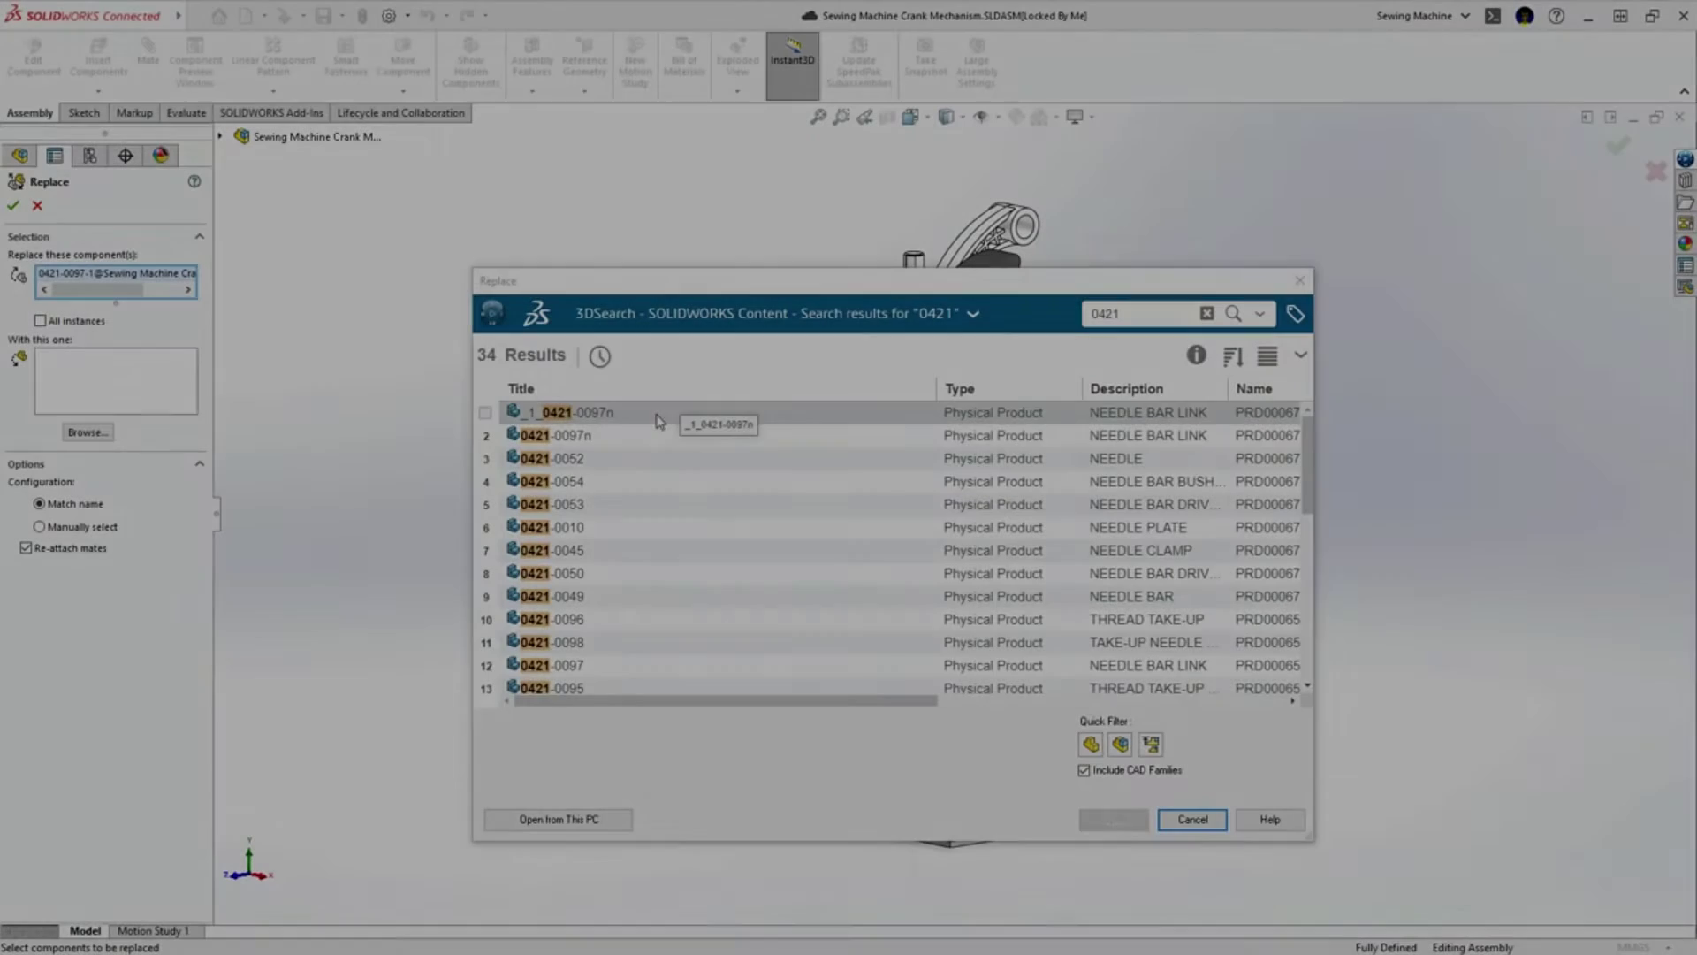
Replace the needle bar link 0421-0097 in the SOLIDWORKS crank assembly with _1_0421-0097n, re-attaching its mates.
{"action": "left_click", "coordinate": [652, 415]}
{"action": "left_click", "coordinate": [1113, 820]}
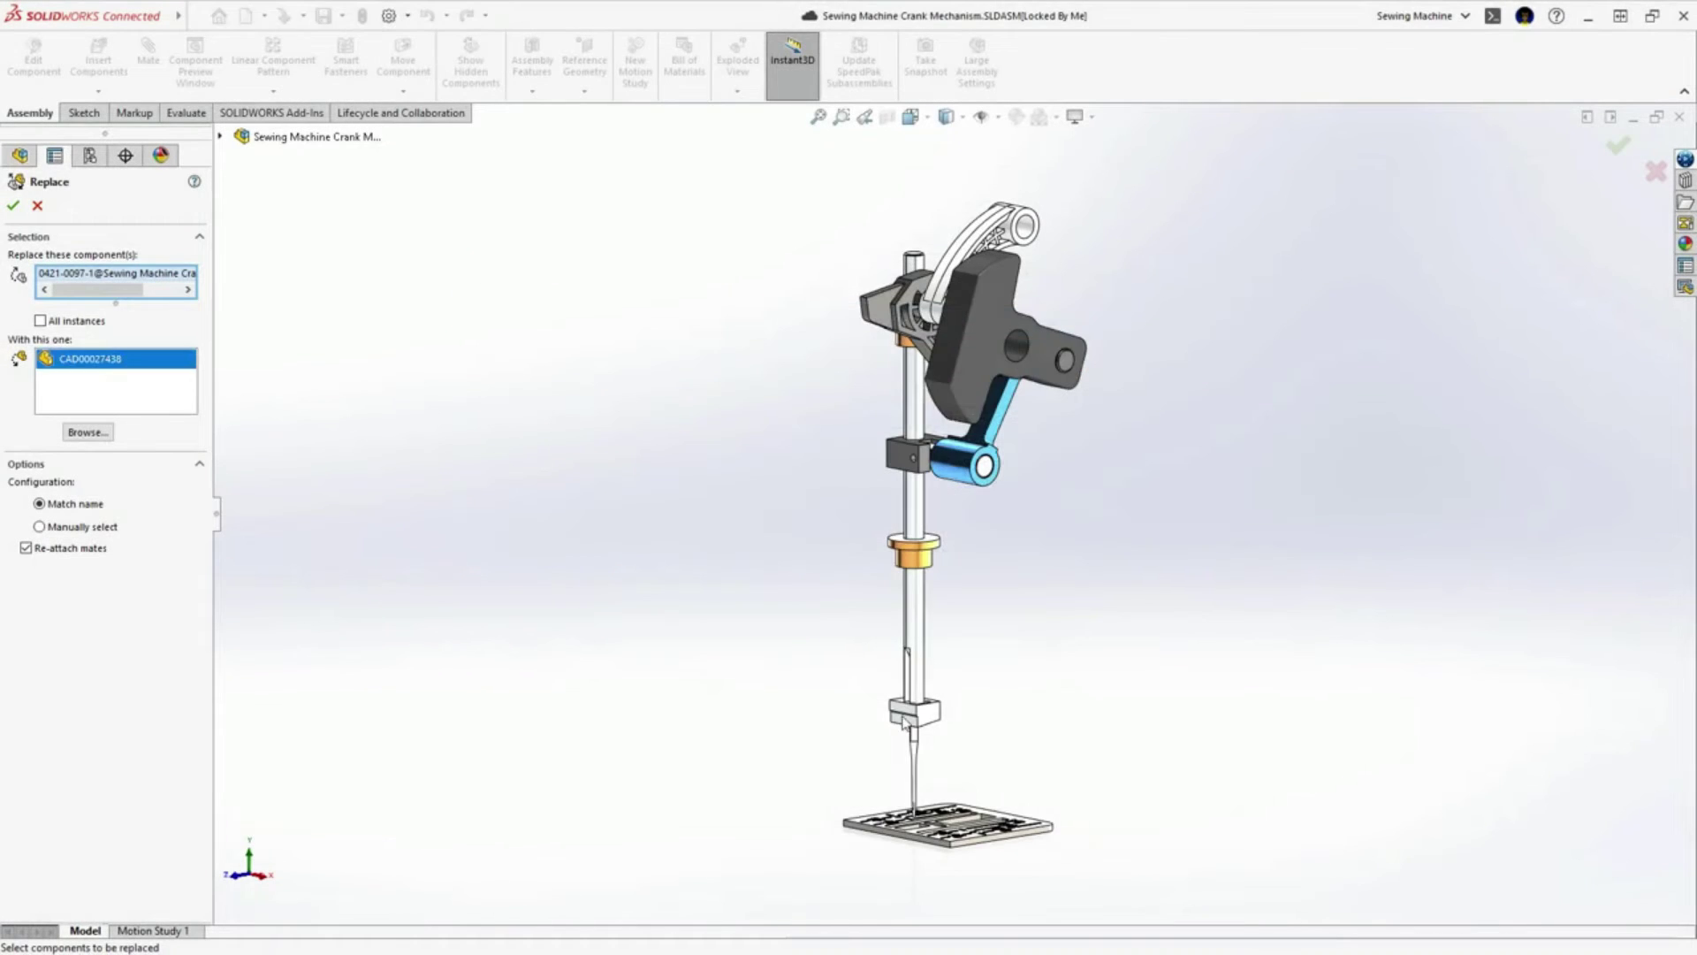
{"action": "left_click", "coordinate": [14, 207]}
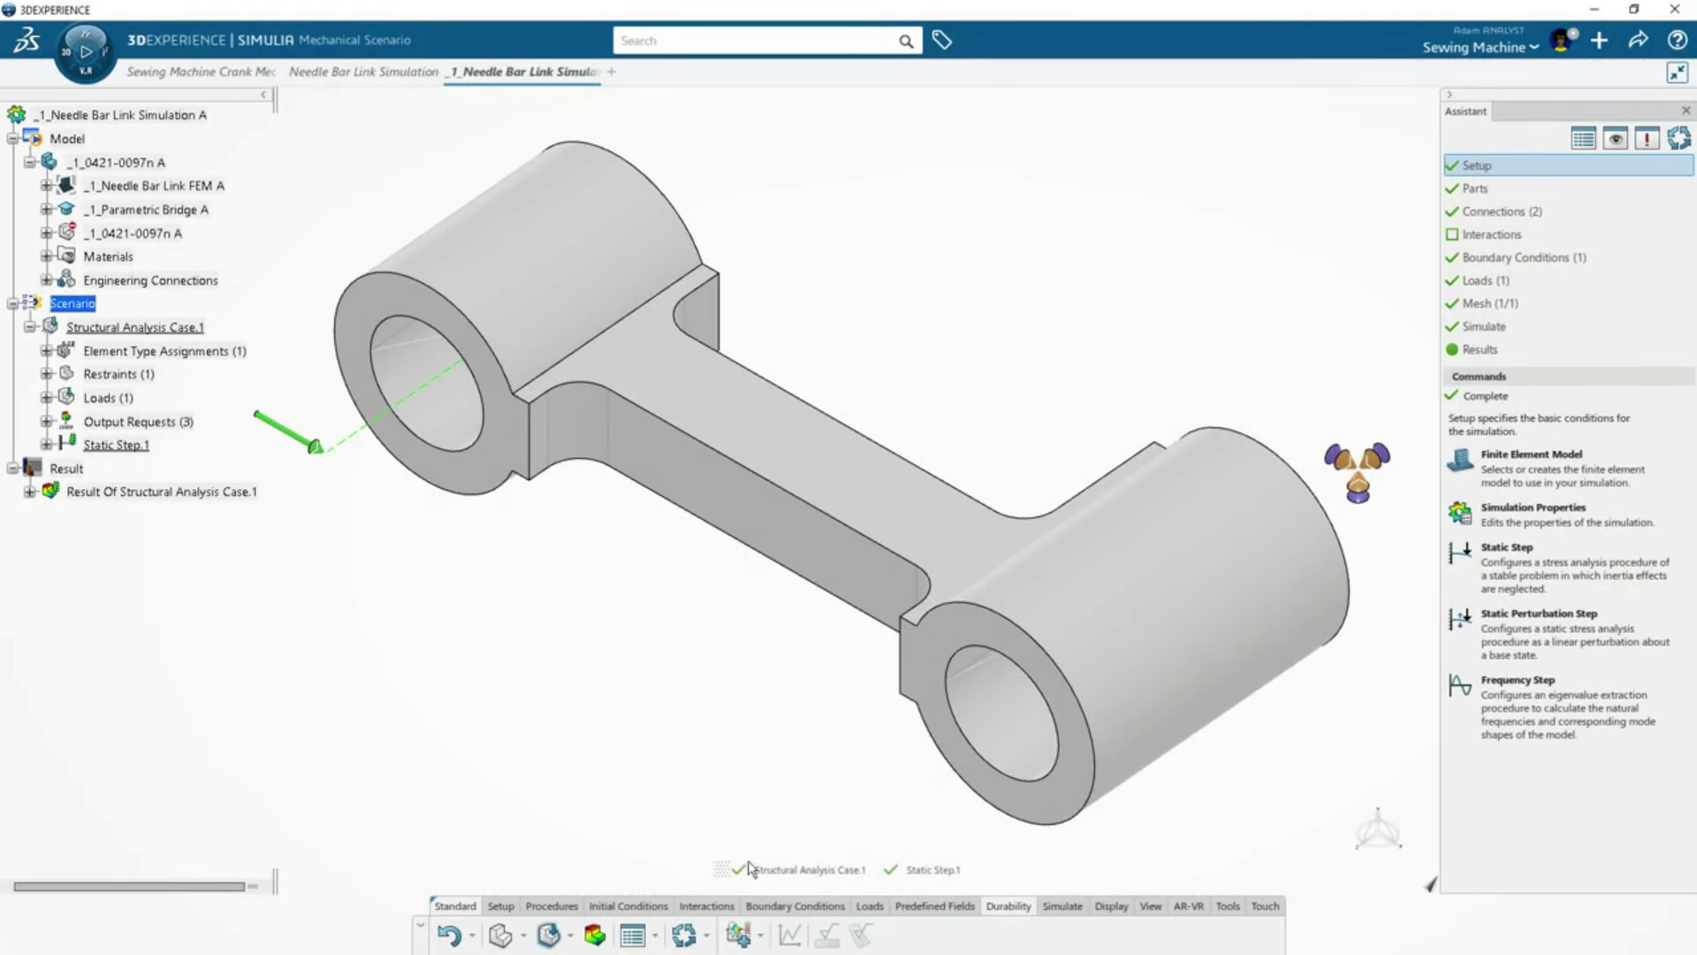
Add a durability analysis case with a fatigue loading for the link and inspect its log of life plot.
{"action": "left_click", "coordinate": [739, 934]}
{"action": "left_click", "coordinate": [748, 720]}
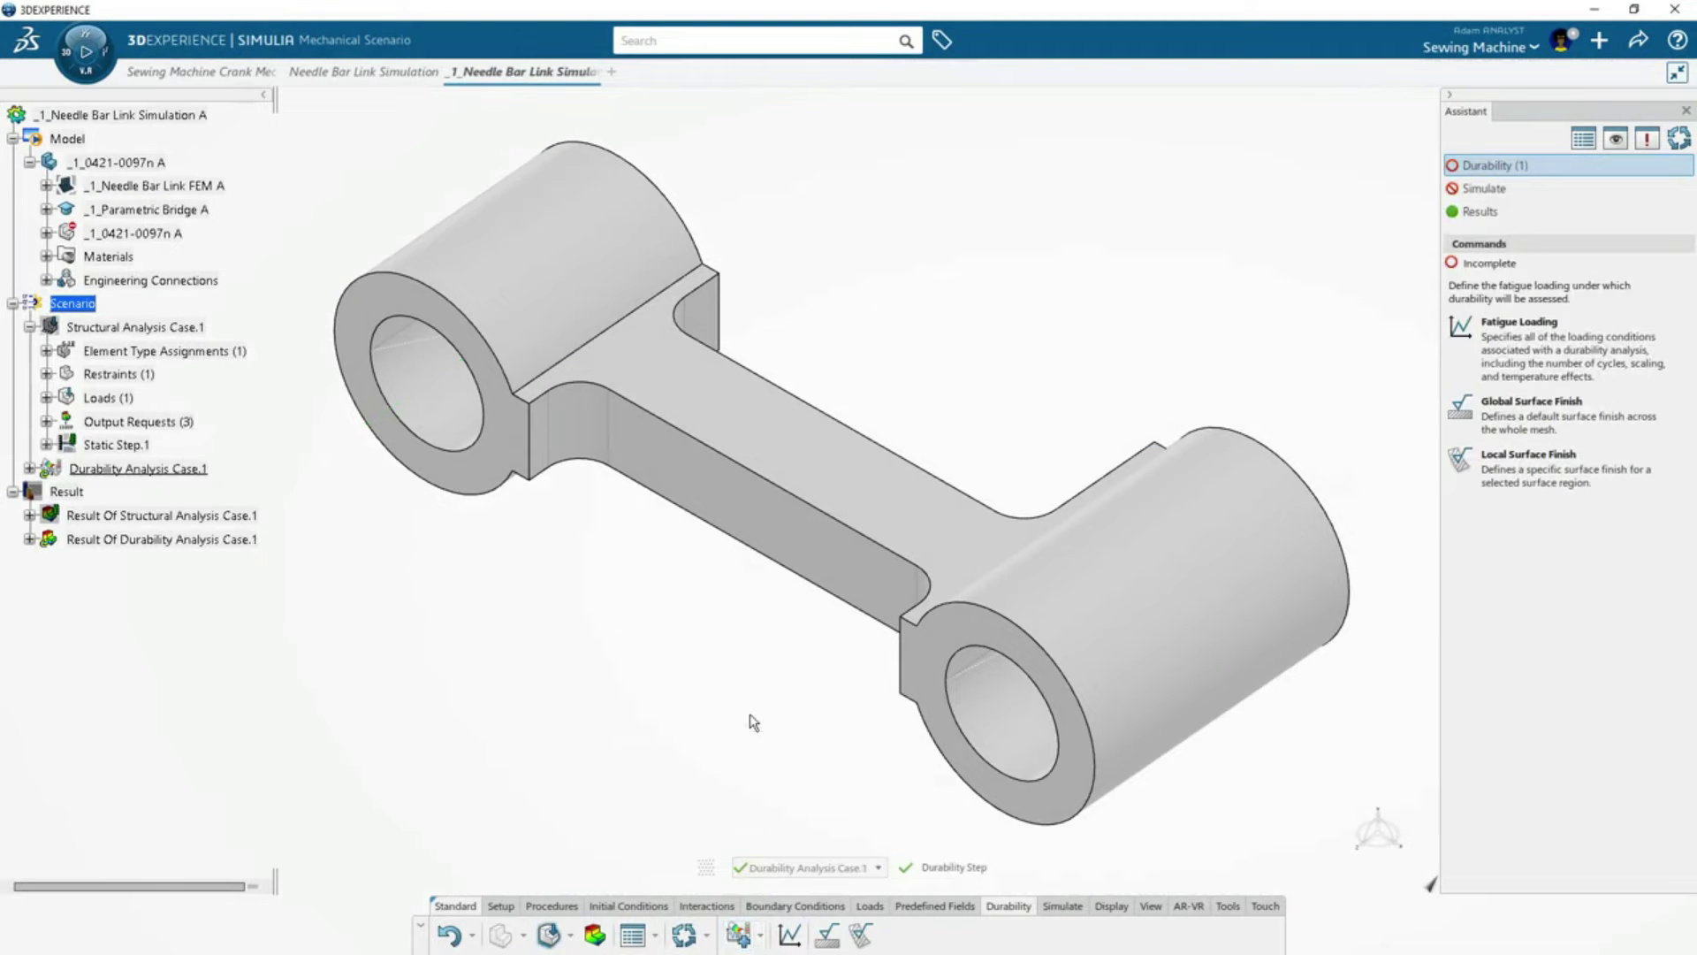
{"action": "left_click", "coordinate": [1501, 355]}
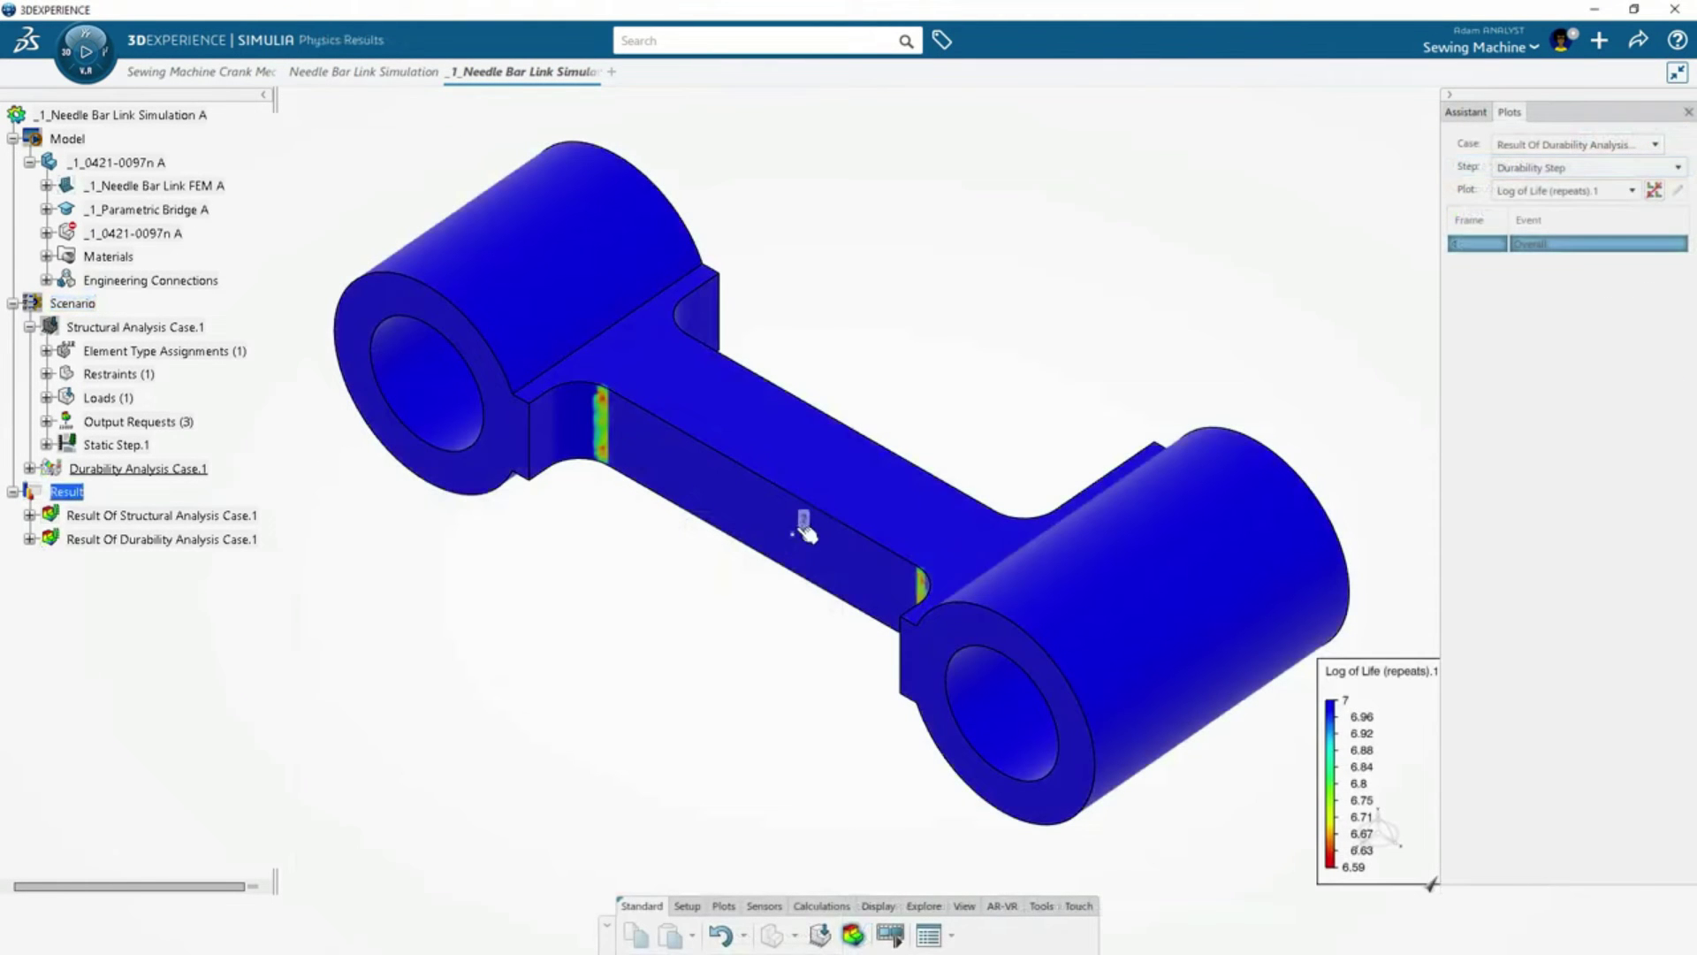
{"action": "left_click", "coordinate": [905, 469]}
{"action": "left_click", "coordinate": [933, 464]}
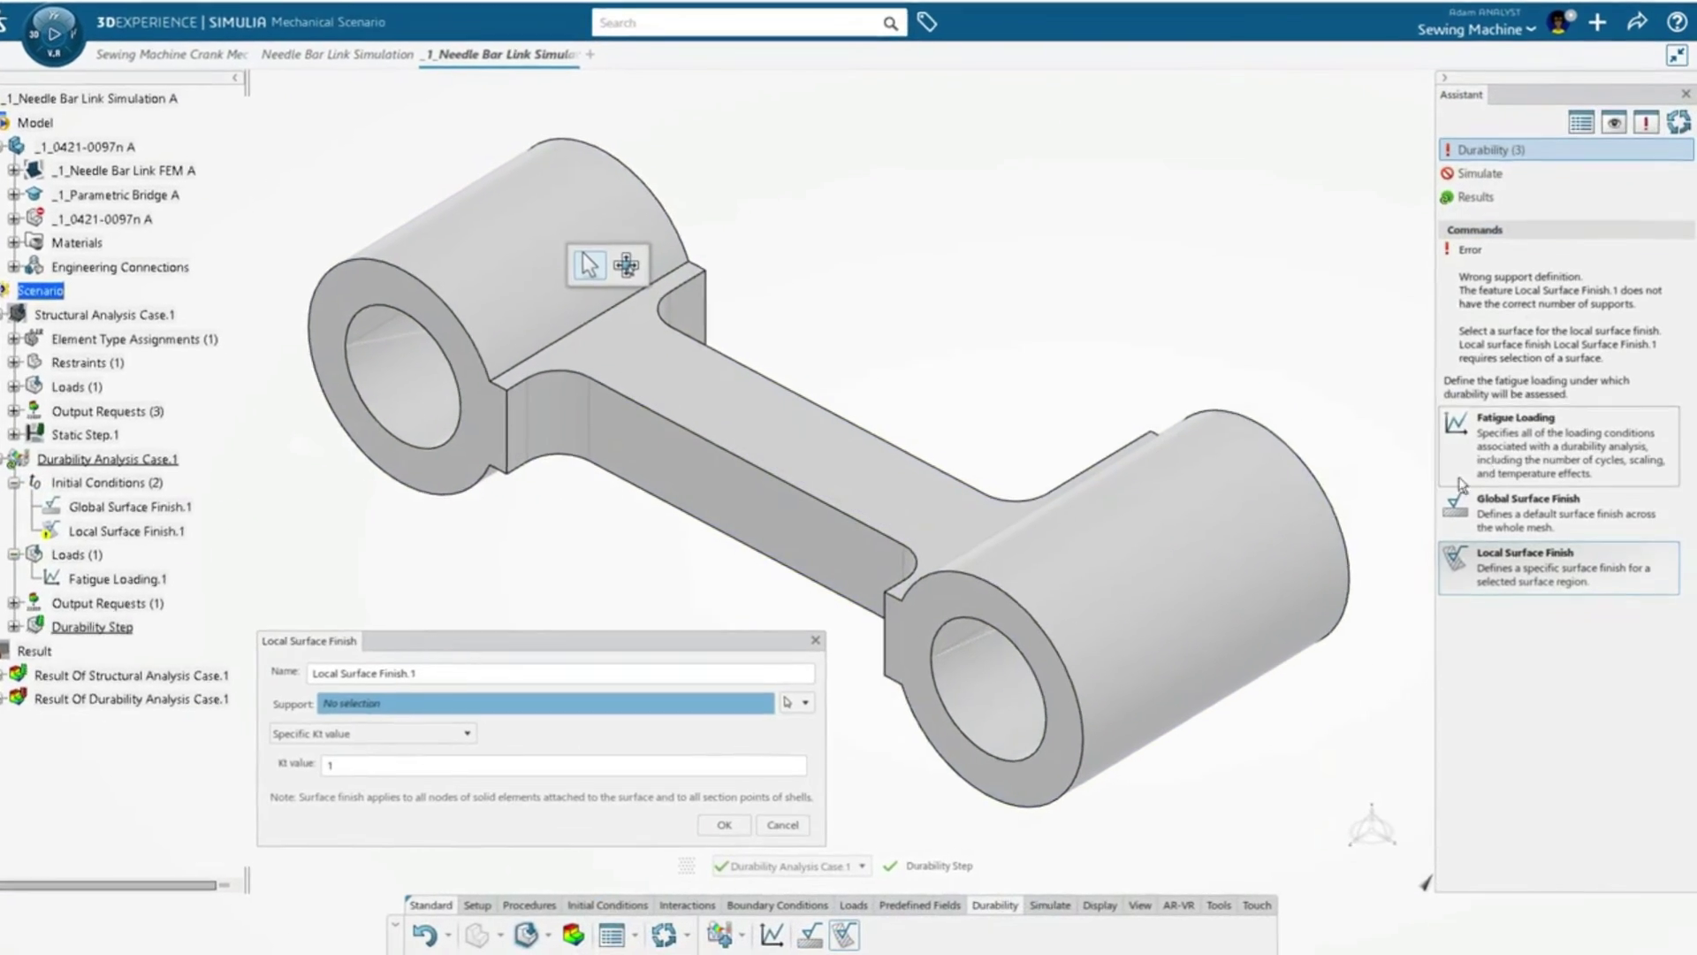
Define a local surface finish on the link's fillet and side faces using Juvinall 1967 (steel), Fine ground or commercially polished.
{"action": "left_click", "coordinate": [371, 732]}
{"action": "left_click", "coordinate": [354, 769]}
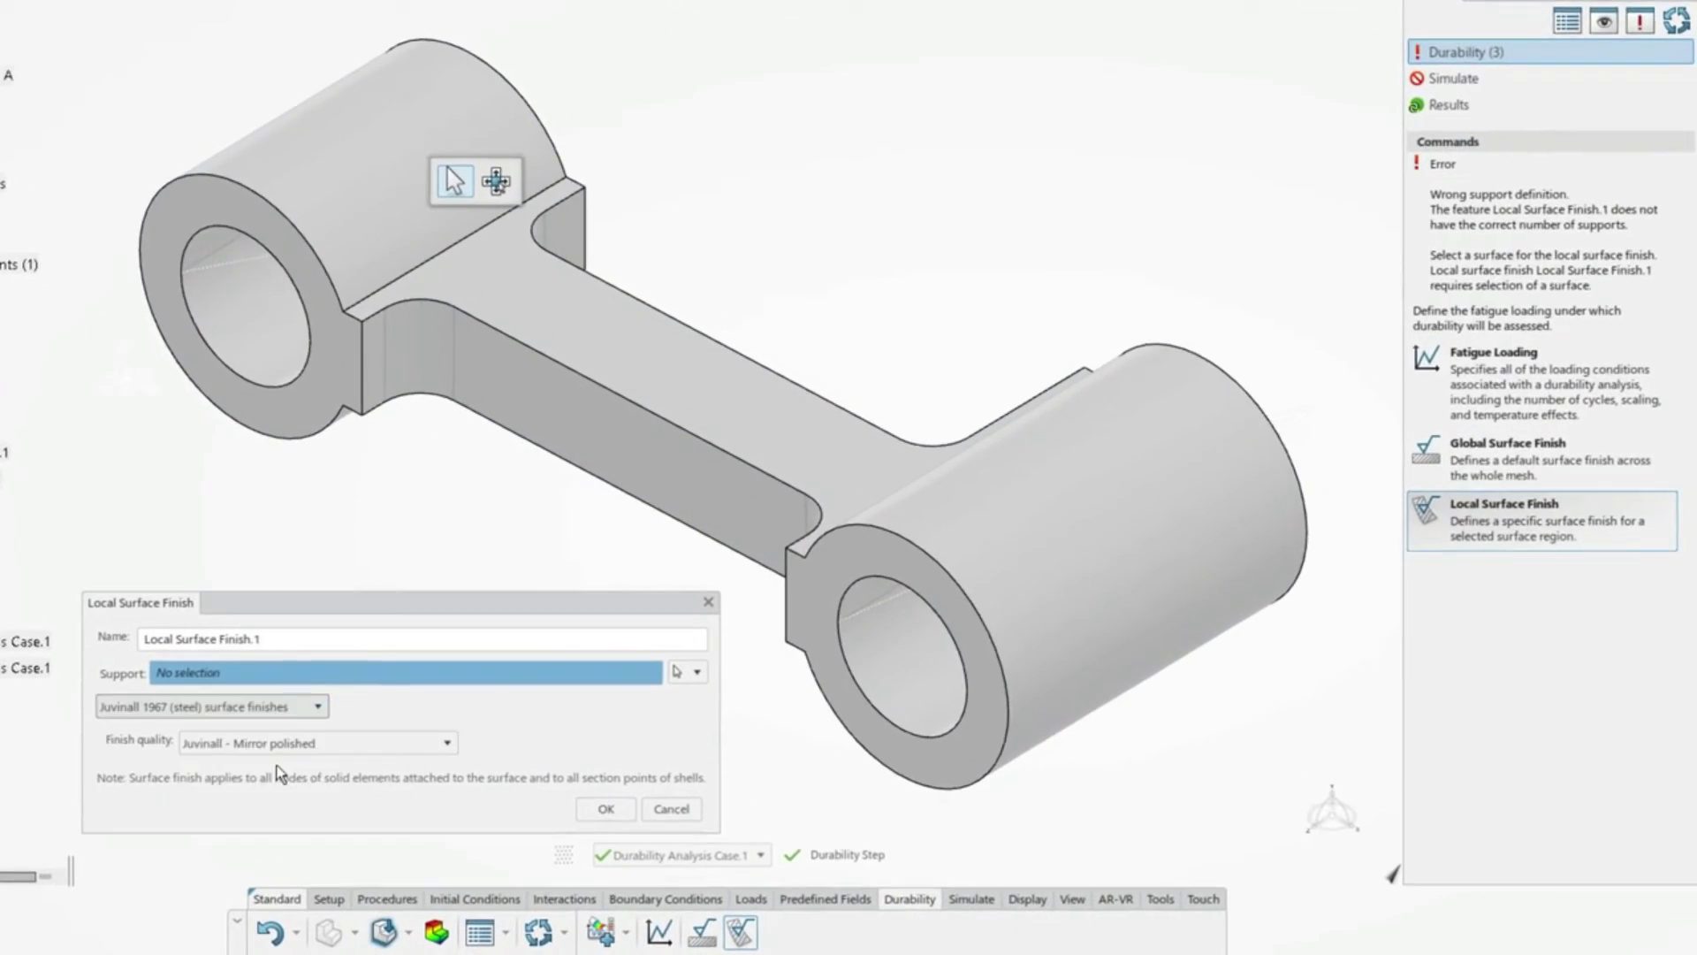
{"action": "left_click", "coordinate": [439, 767]}
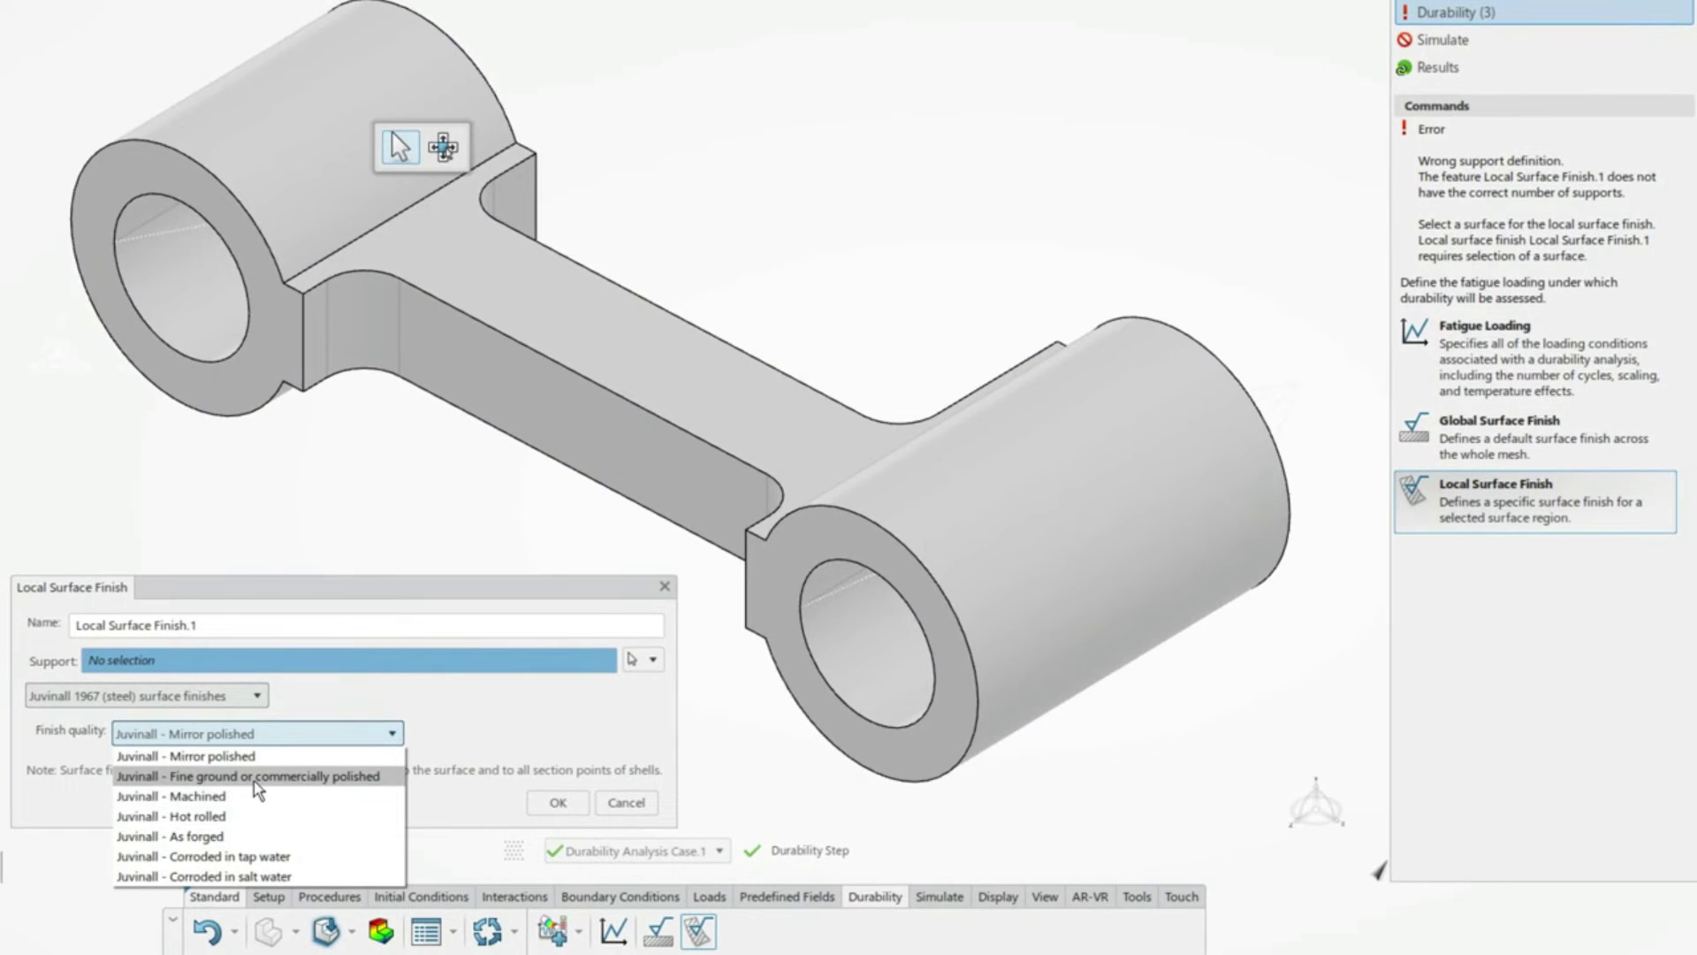
{"action": "left_click", "coordinate": [253, 779]}
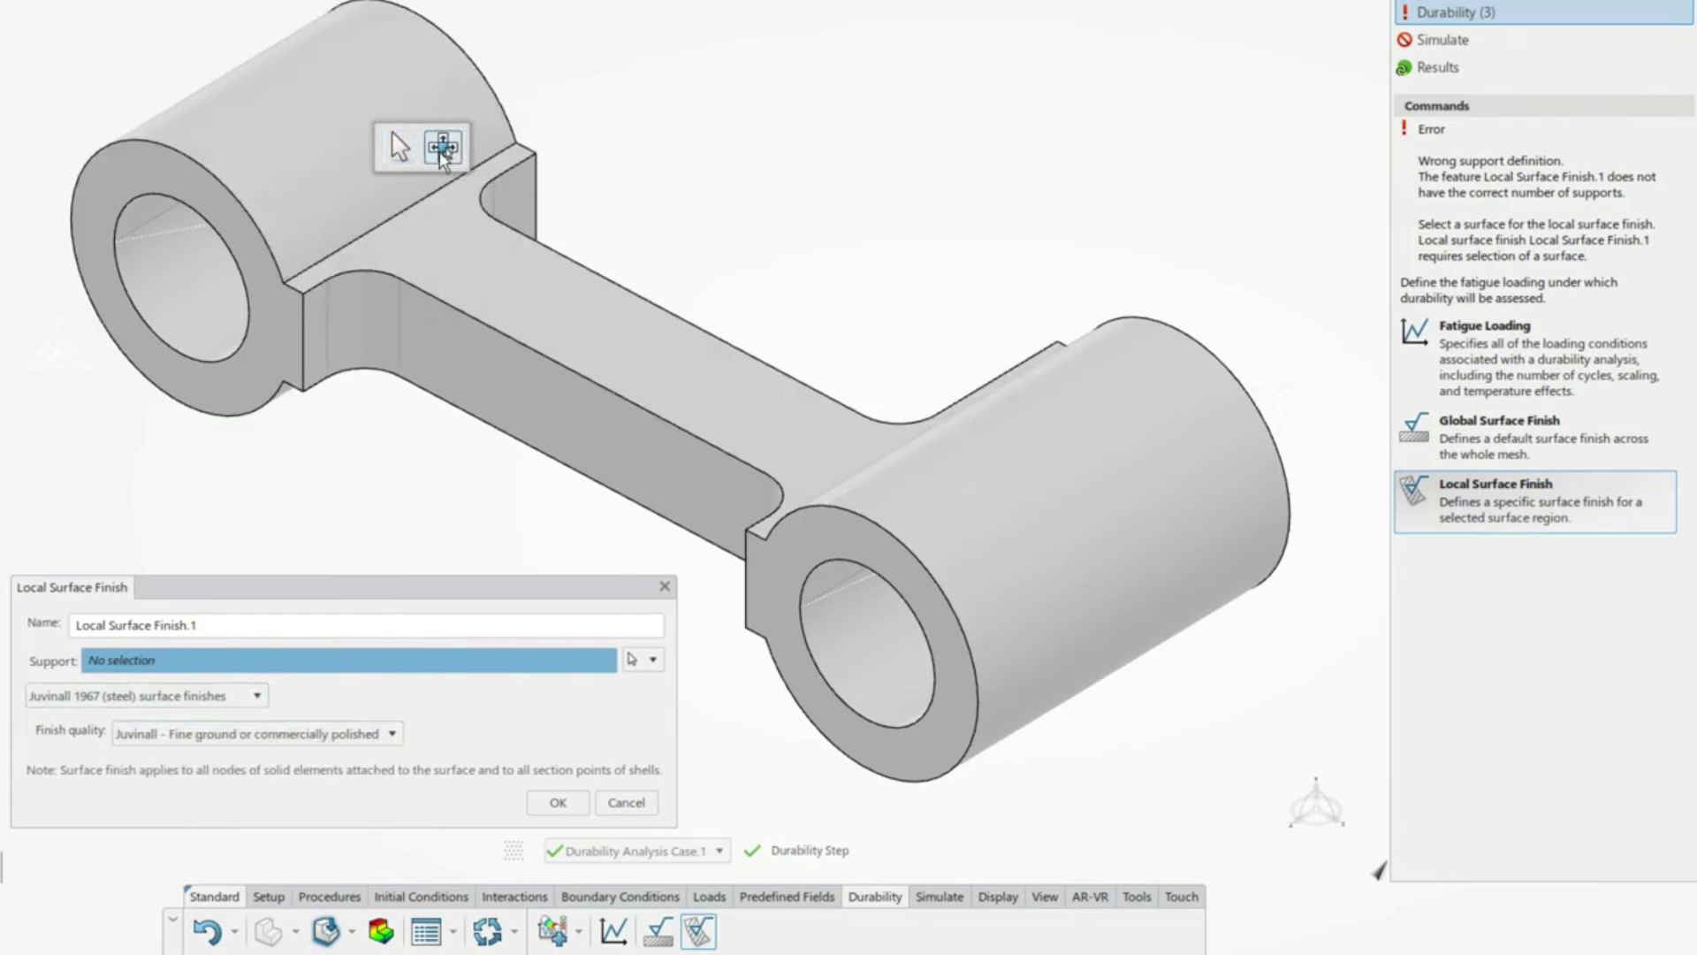
{"action": "left_click", "coordinate": [380, 314]}
{"action": "left_click", "coordinate": [412, 336]}
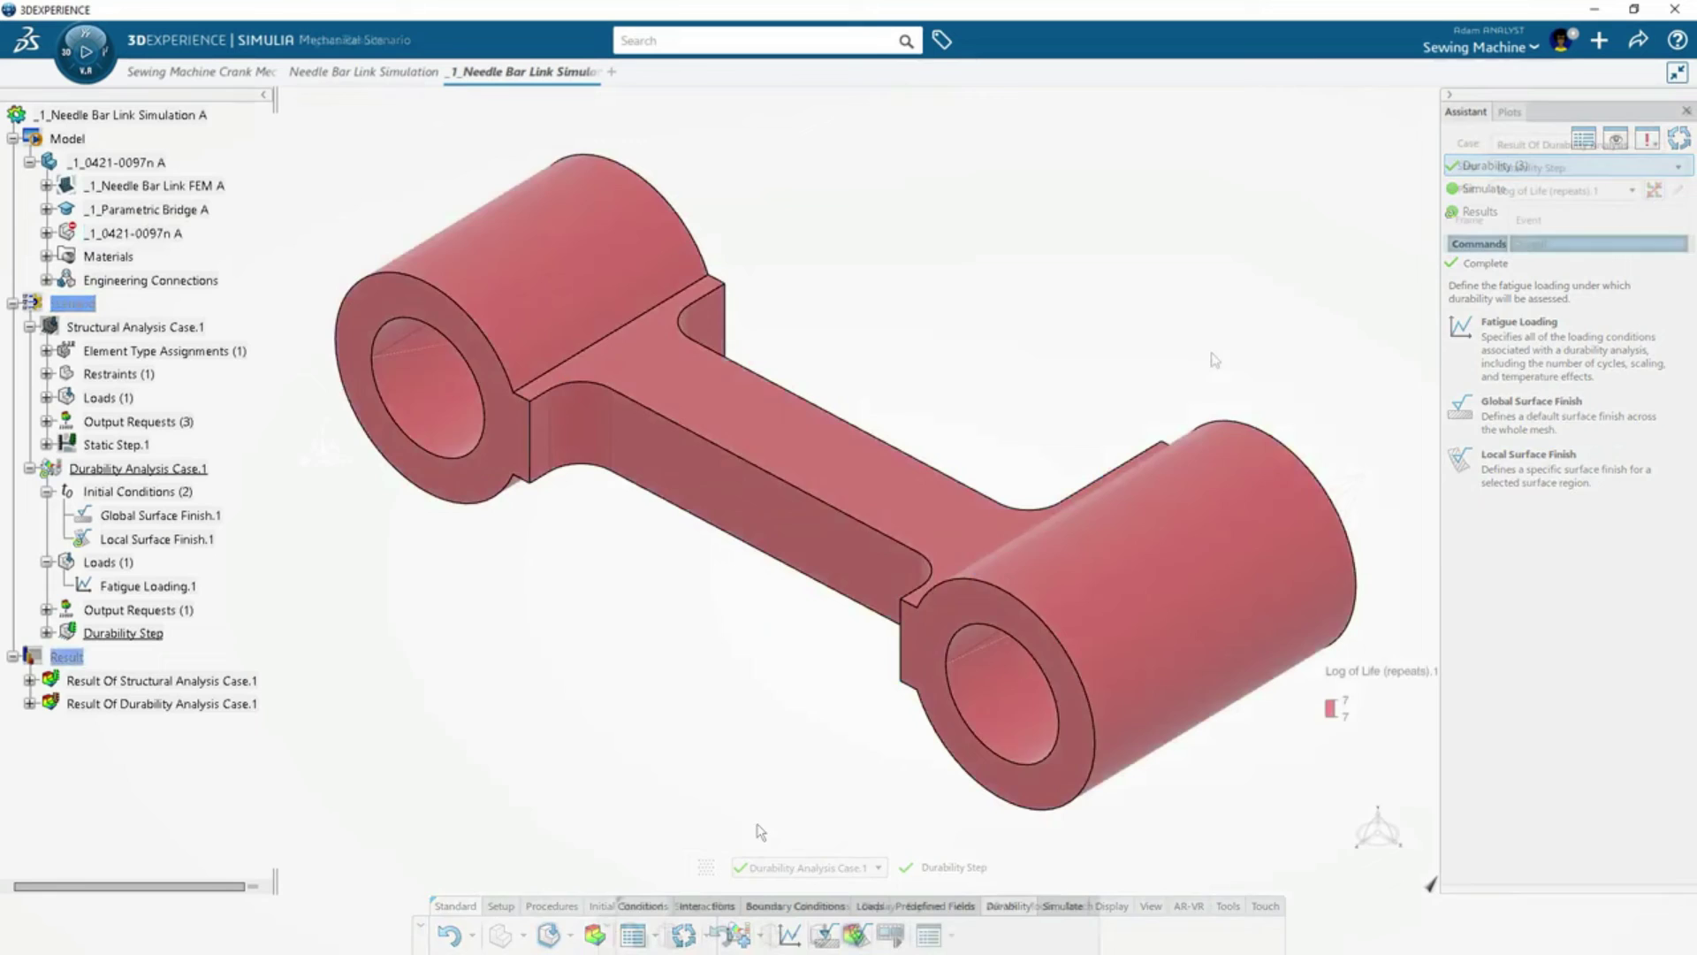
Switch the plot displayed for the link's durability analysis result.
{"action": "left_click", "coordinate": [1573, 190]}
{"action": "left_click", "coordinate": [1583, 243]}
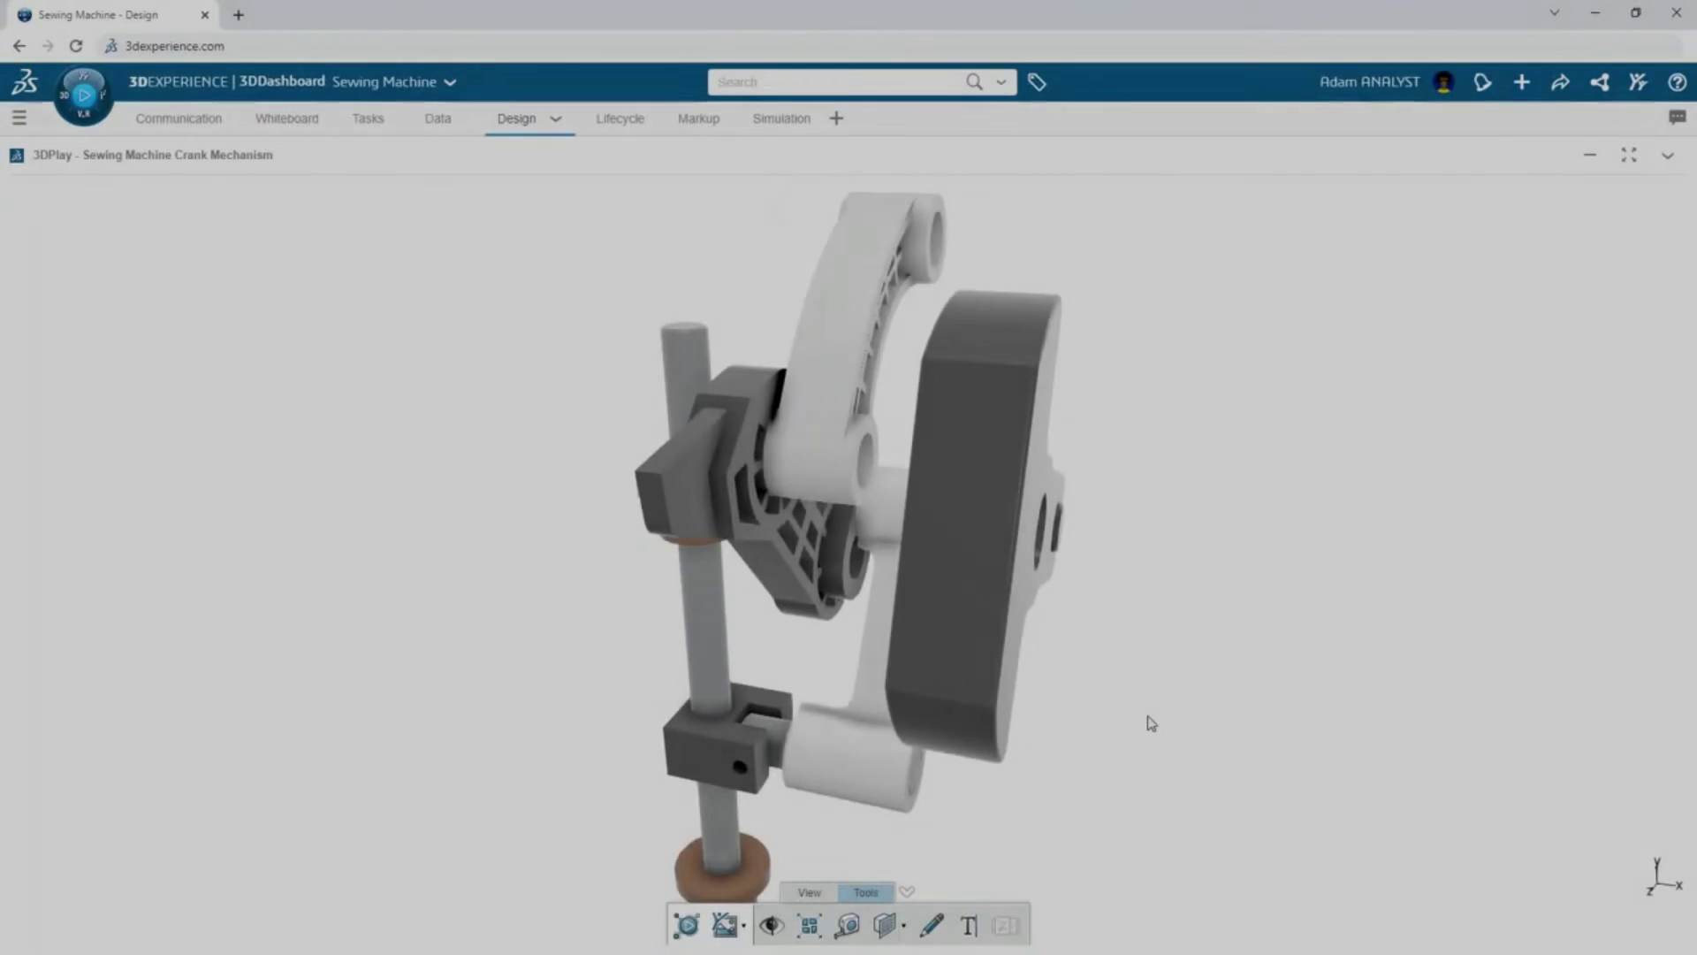
In the browser's 3DDashboard, search for crank and open the Sewing Machine Crank physics simulation from the results.
{"action": "mouse_move", "coordinate": [1148, 720]}
{"action": "left_mouse_down"}
{"action": "mouse_move", "coordinate": [1122, 731]}
{"action": "mouse_move", "coordinate": [1092, 713]}
{"action": "mouse_move", "coordinate": [1172, 718]}
{"action": "left_mouse_up"}
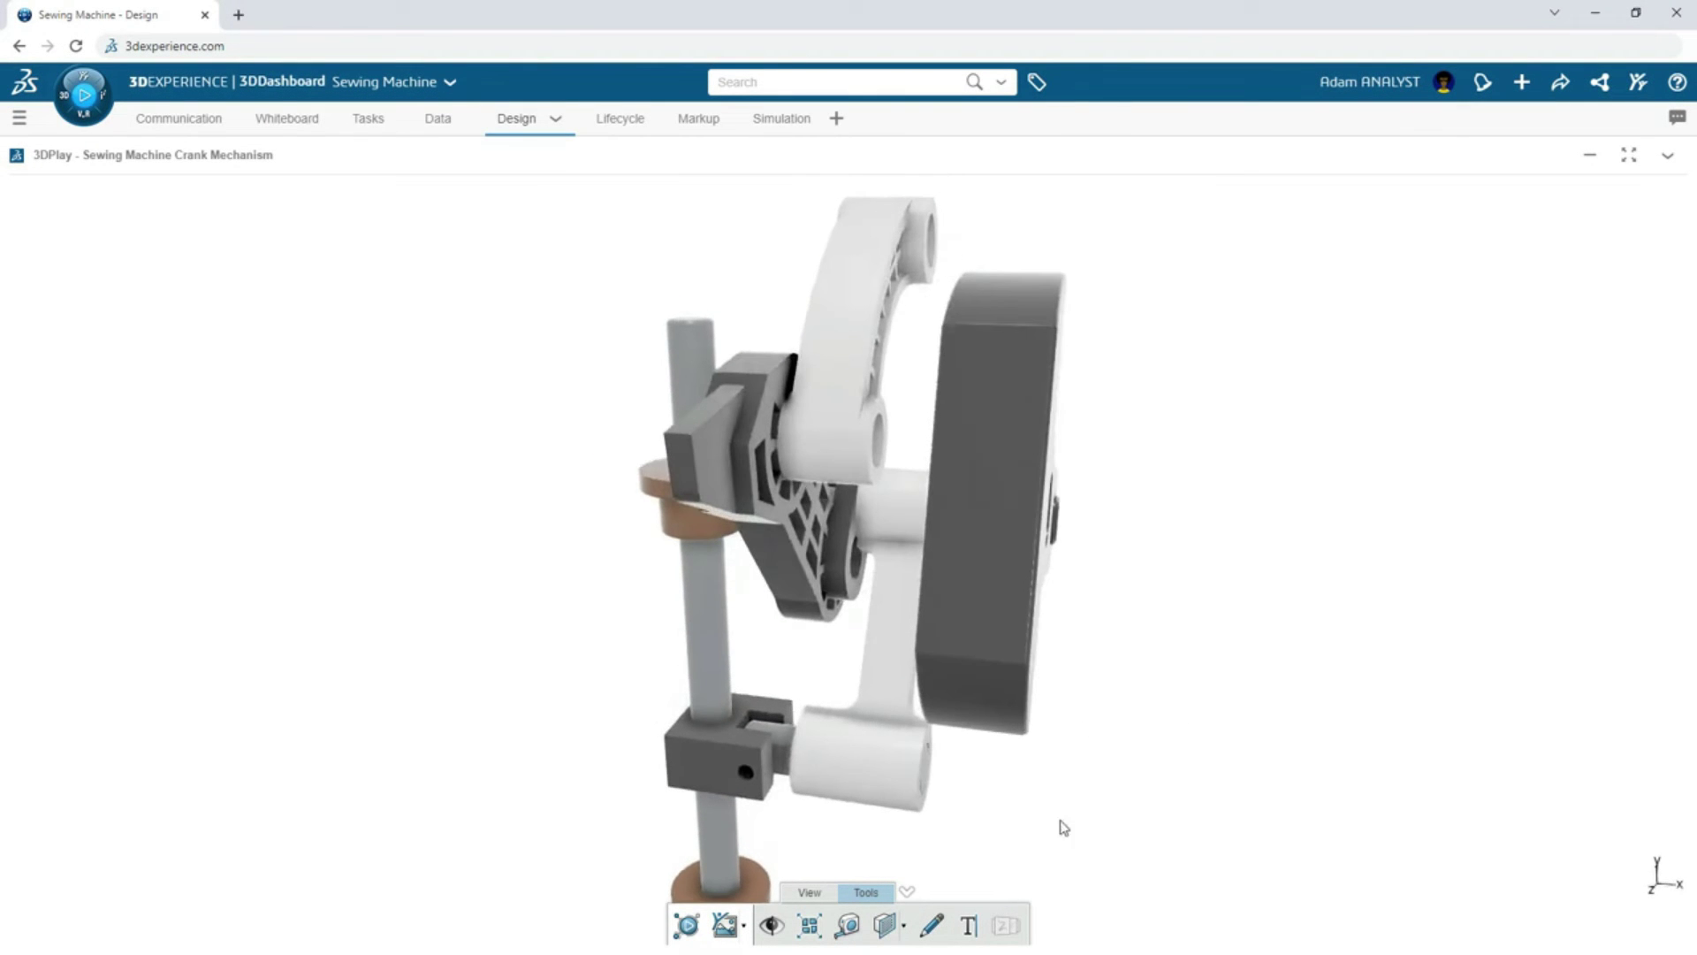
{"action": "scroll", "coordinate": [1079, 729], "scroll_direction": "up", "scroll_amount": 3}
{"action": "middle_click_drag", "start_coordinate": [1079, 730], "coordinate": [1083, 385]}
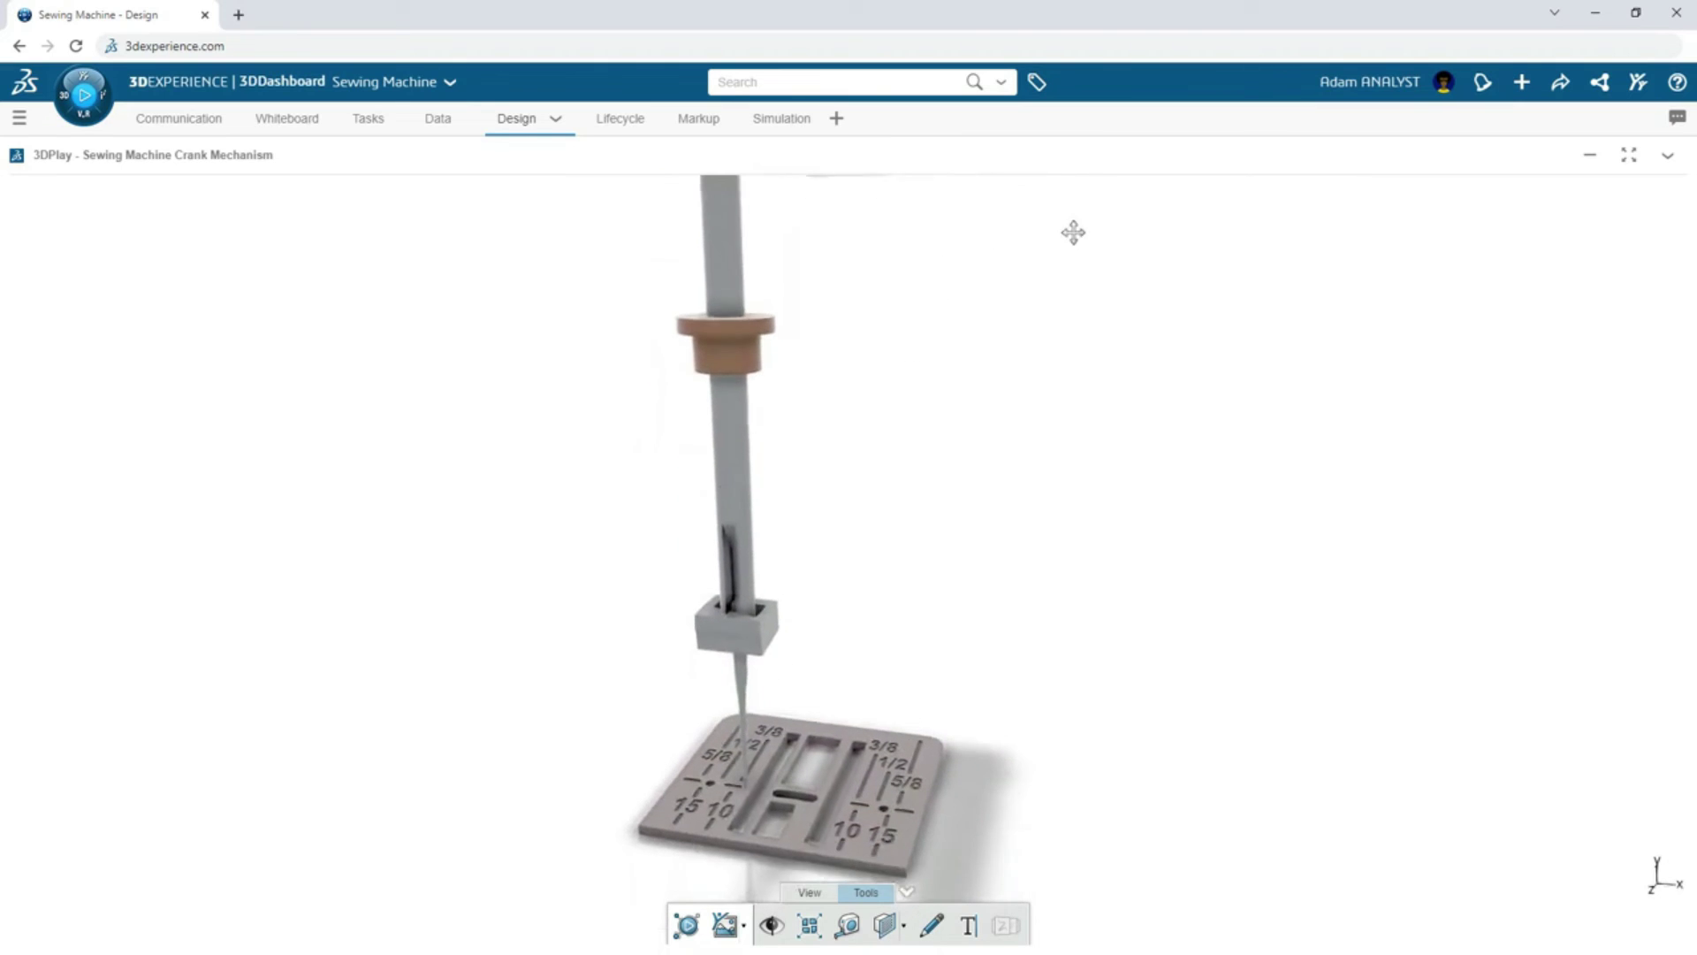
{"action": "left_click_drag", "start_coordinate": [1073, 232], "coordinate": [1064, 167]}
{"action": "left_click", "coordinate": [841, 82]}
{"action": "type", "text": "crank"}
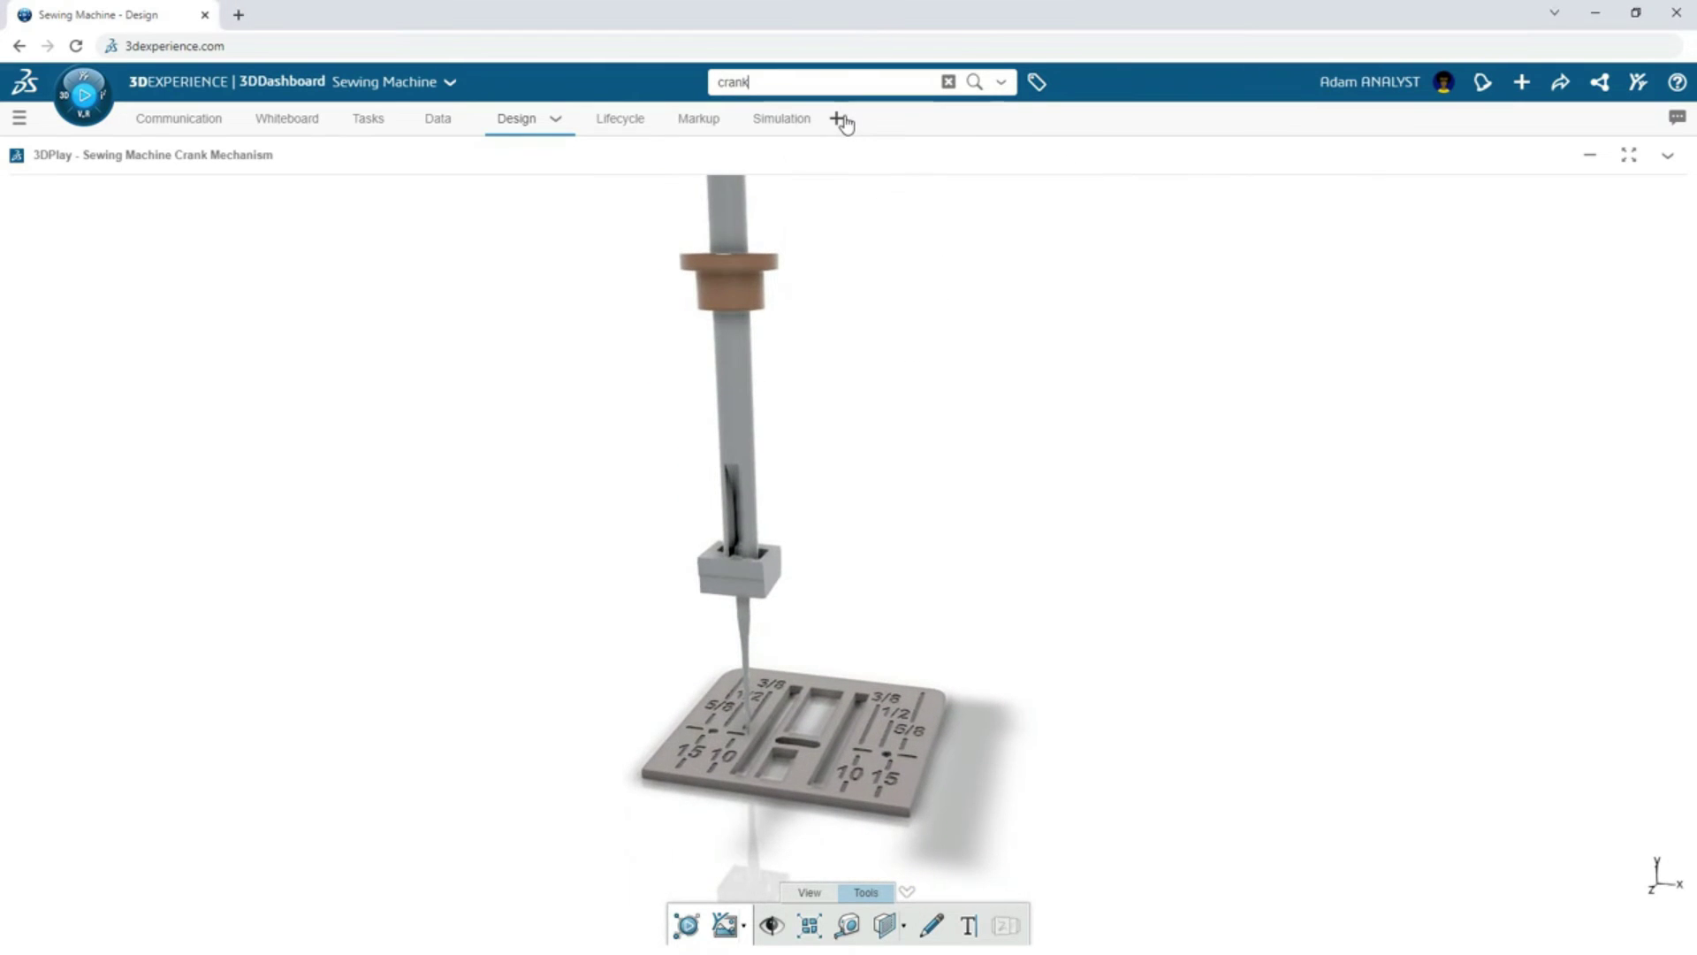
{"action": "key", "text": "Return"}
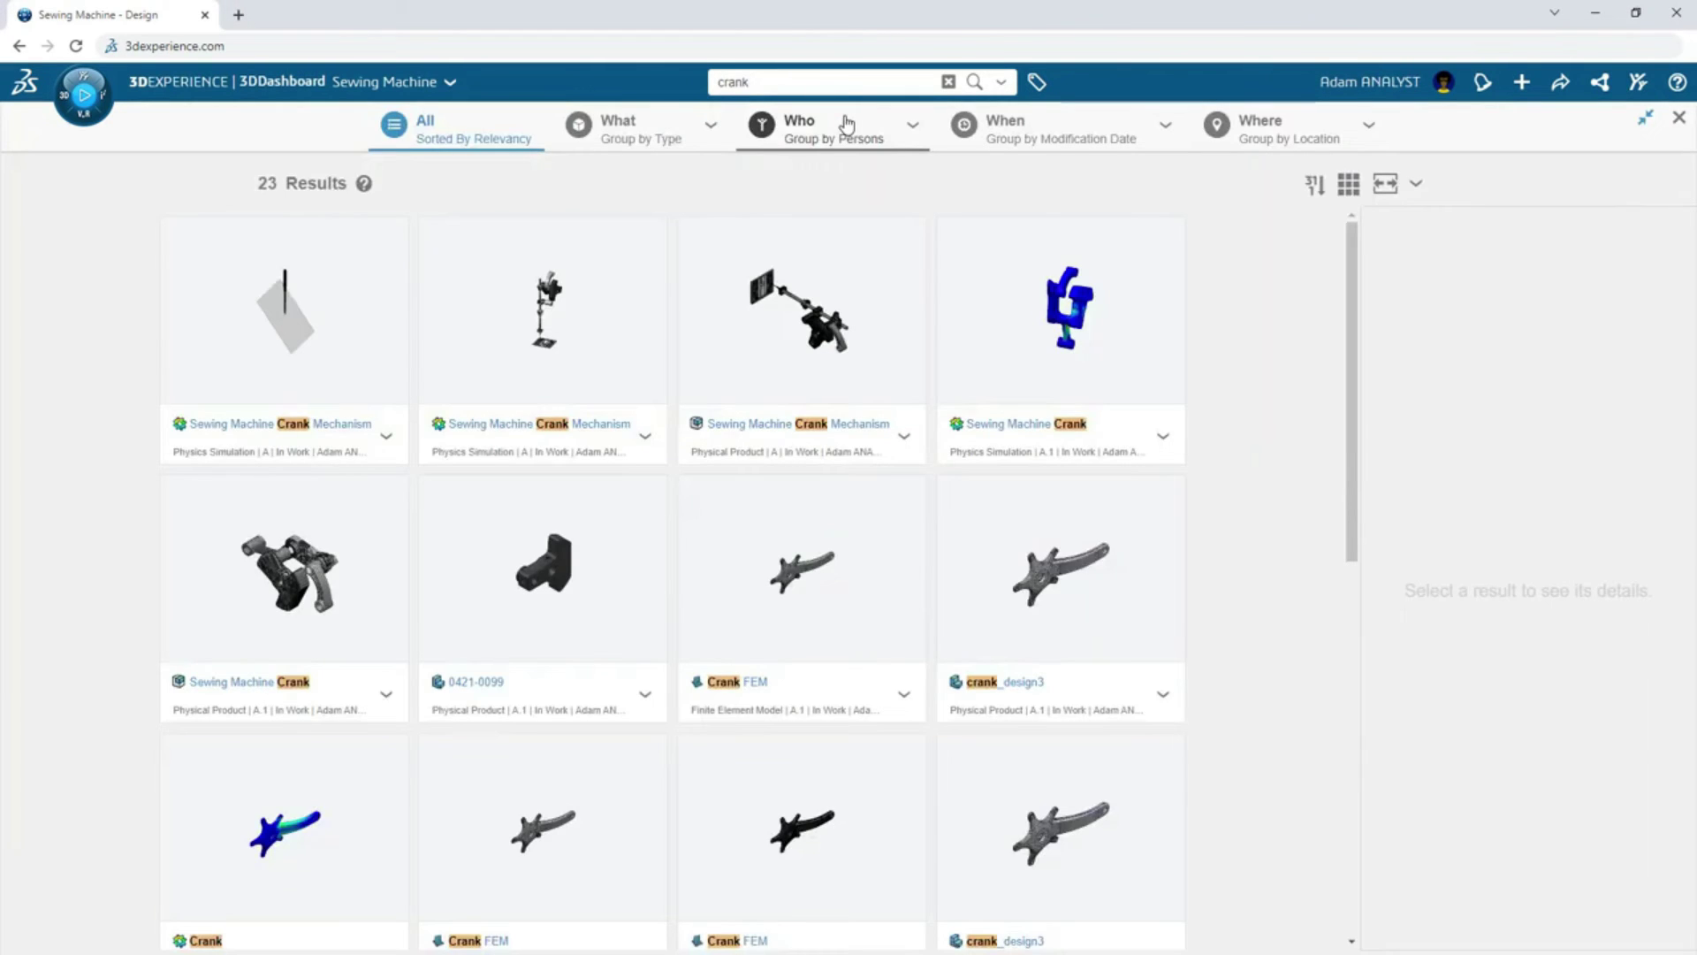
{"action": "double_click", "coordinate": [1018, 361]}
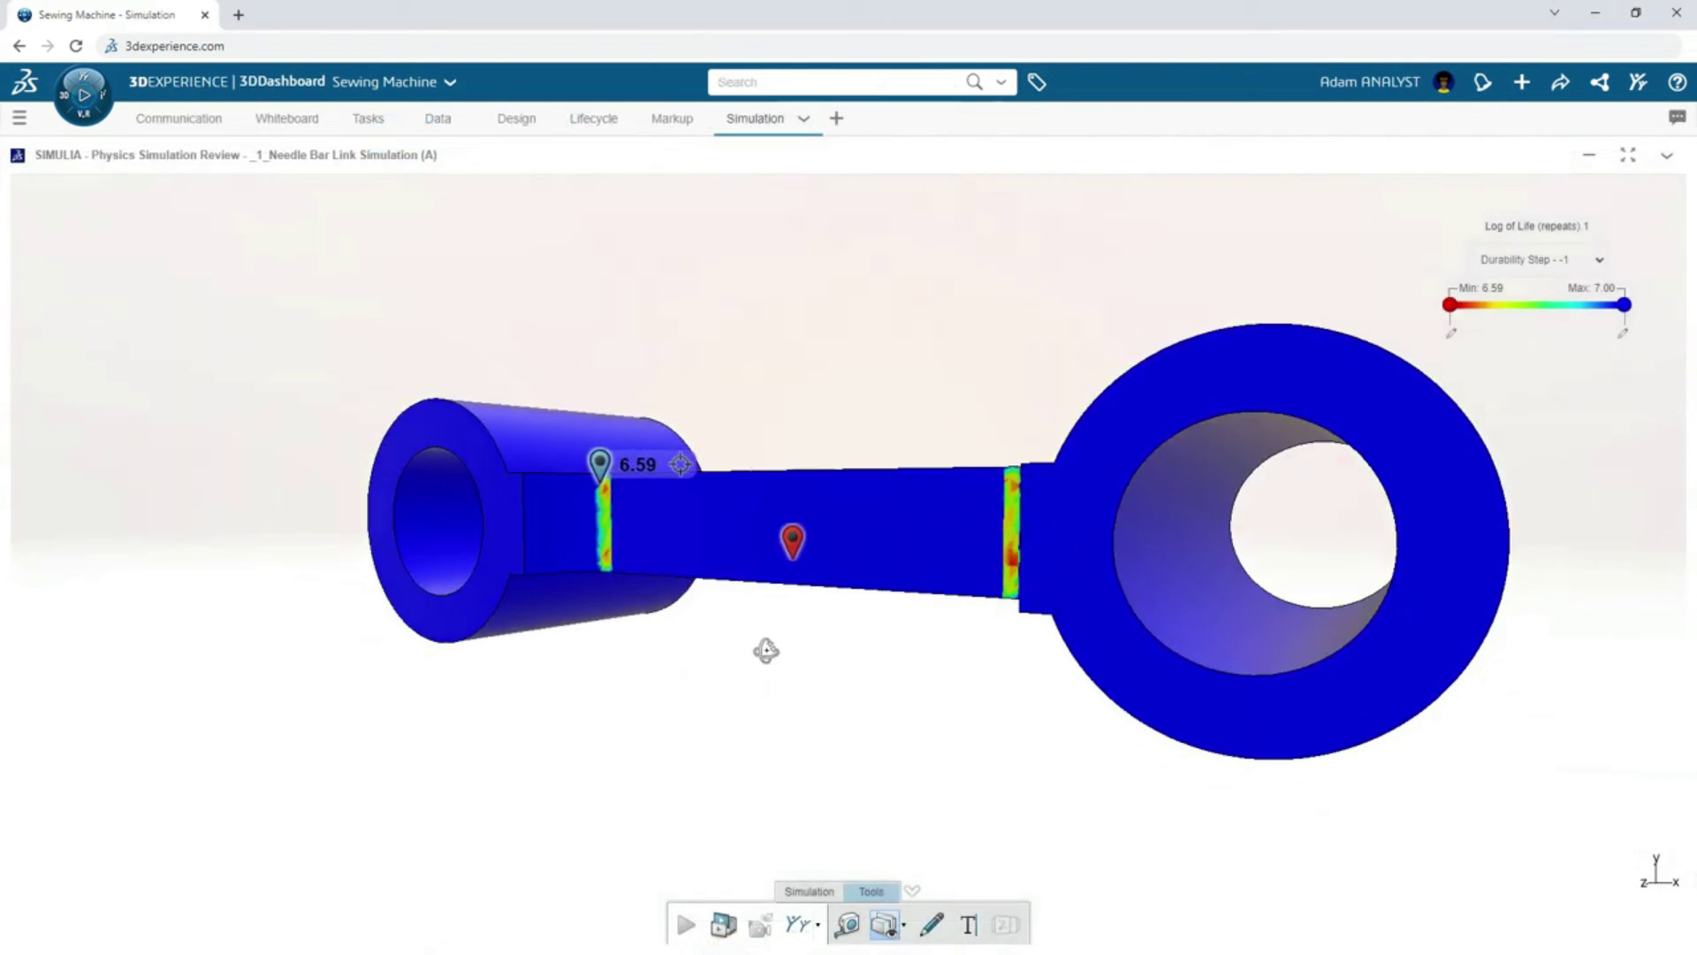
Mark up both sides of the link's web with freehand outlines and surface finish symbols, and start publishing the simulation media to a community.
{"action": "left_click_drag", "start_coordinate": [834, 705], "coordinate": [837, 718]}
{"action": "left_click", "coordinate": [939, 925]}
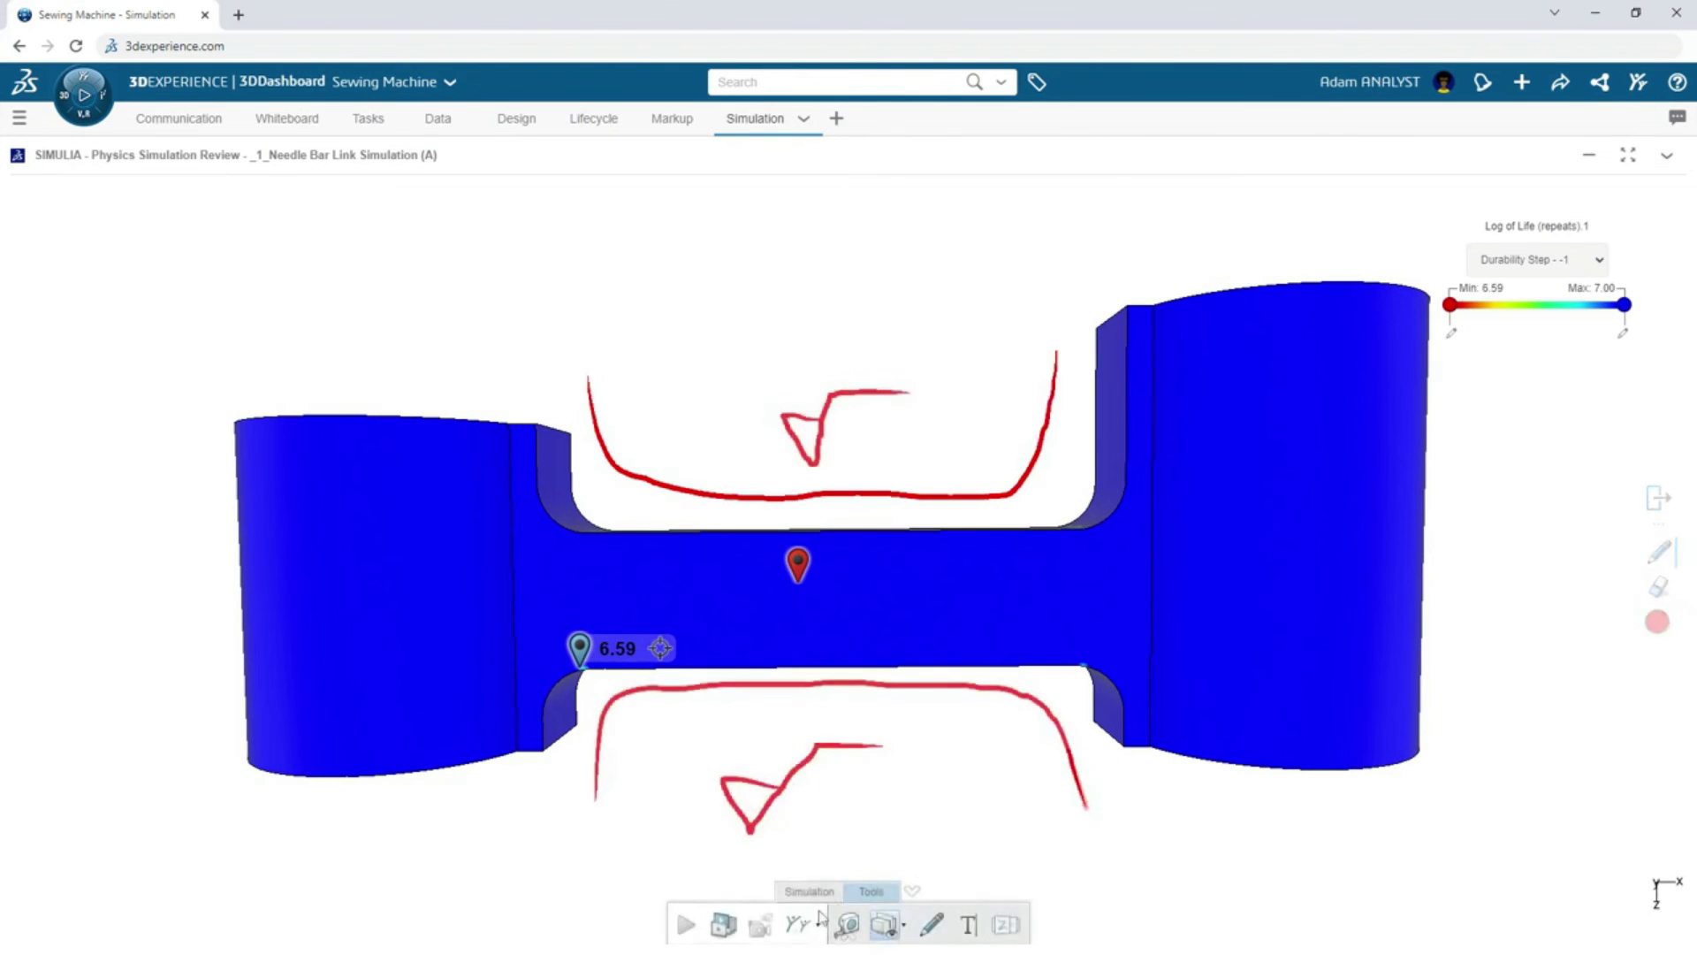
{"action": "left_click", "coordinate": [799, 924]}
{"action": "left_click", "coordinate": [985, 453]}
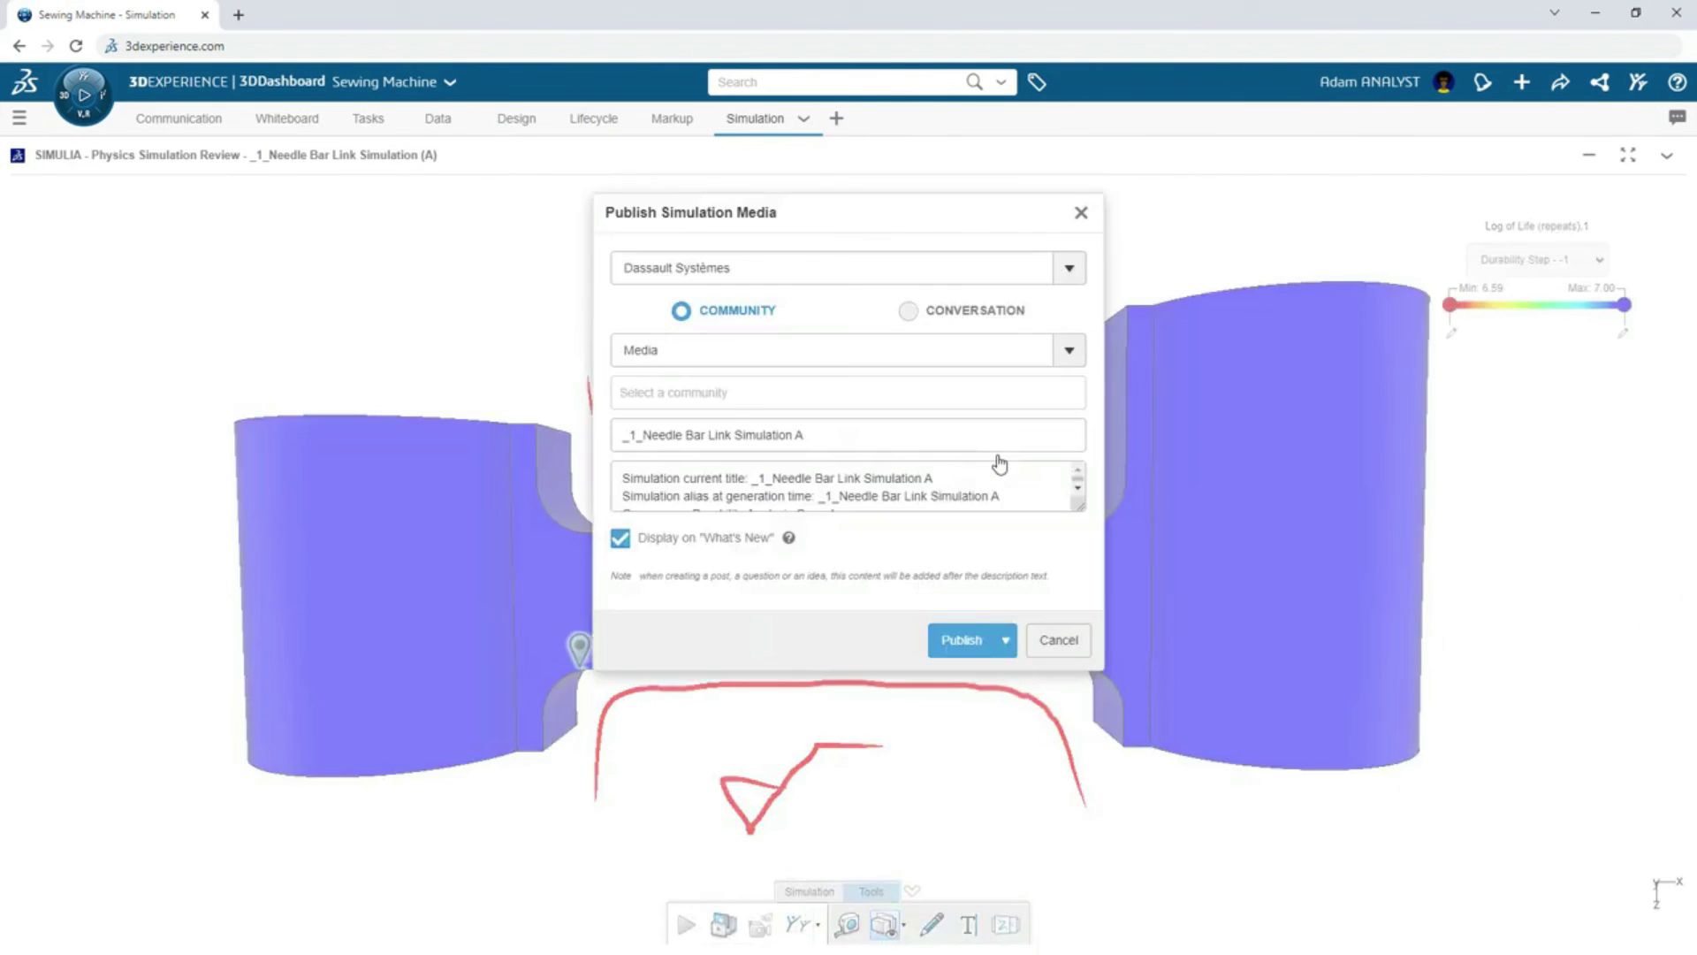